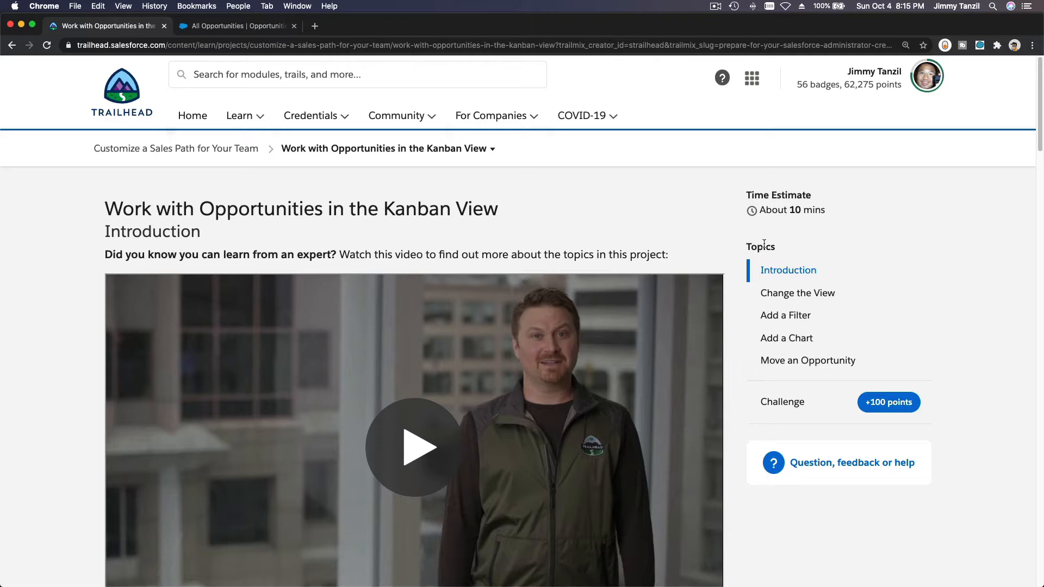
- Read the Change the View instructions in the Trailhead Kanban unit and switch to the Salesforce opportunities list
{"action": "scroll", "coordinate": [1000, 268], "scroll_direction": "down", "scroll_amount": 8}
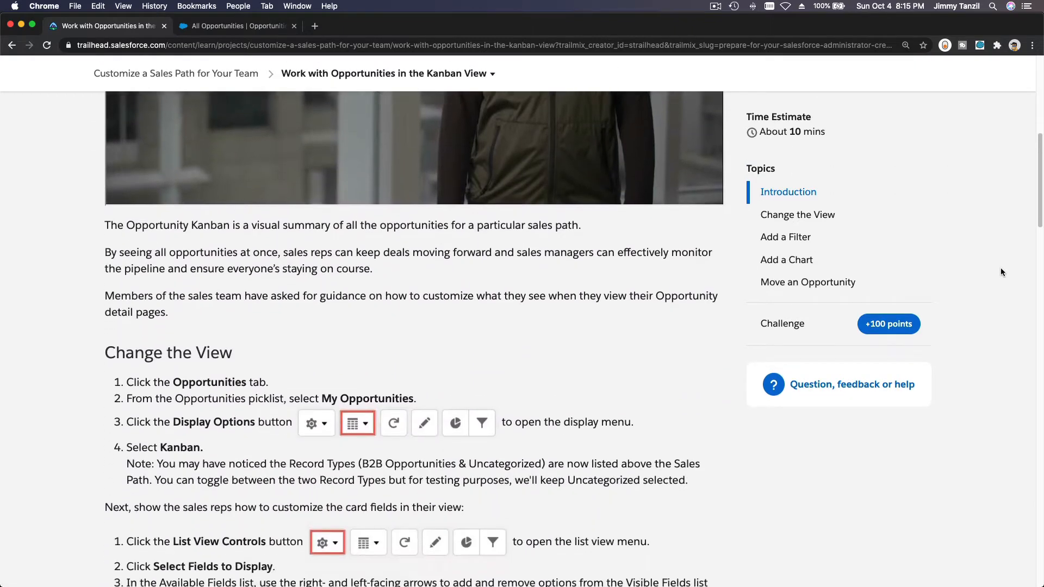
{"action": "scroll", "coordinate": [1000, 267], "scroll_direction": "down", "scroll_amount": 5}
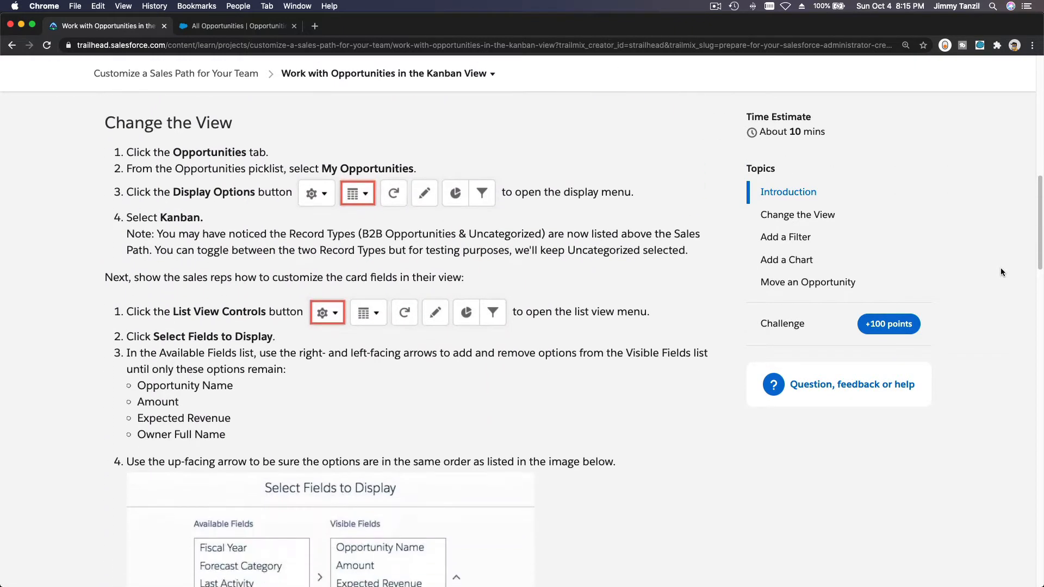
{"action": "scroll", "coordinate": [1000, 268], "scroll_direction": "down", "scroll_amount": 1}
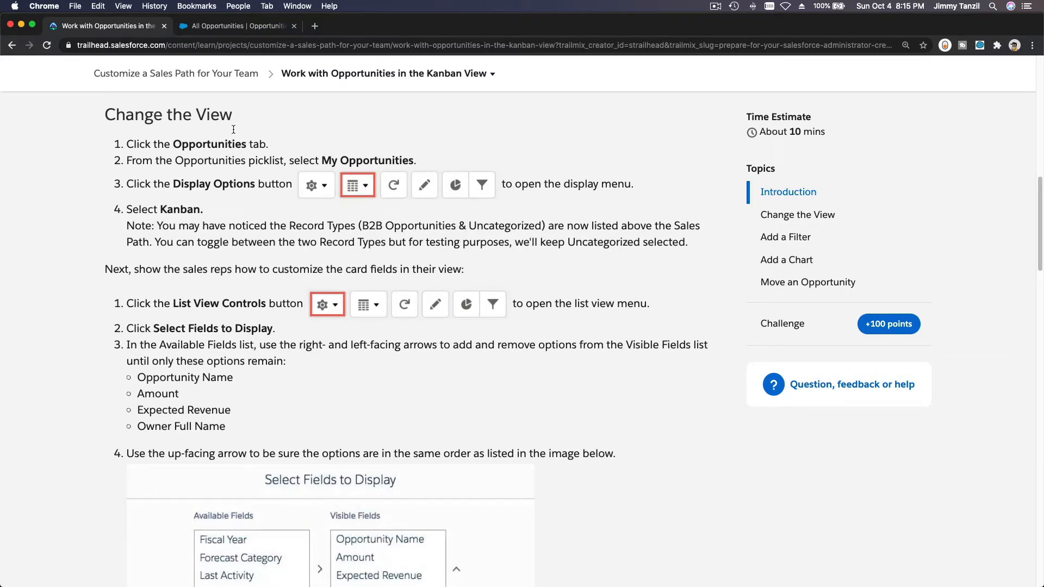
{"action": "left_click", "coordinate": [220, 27]}
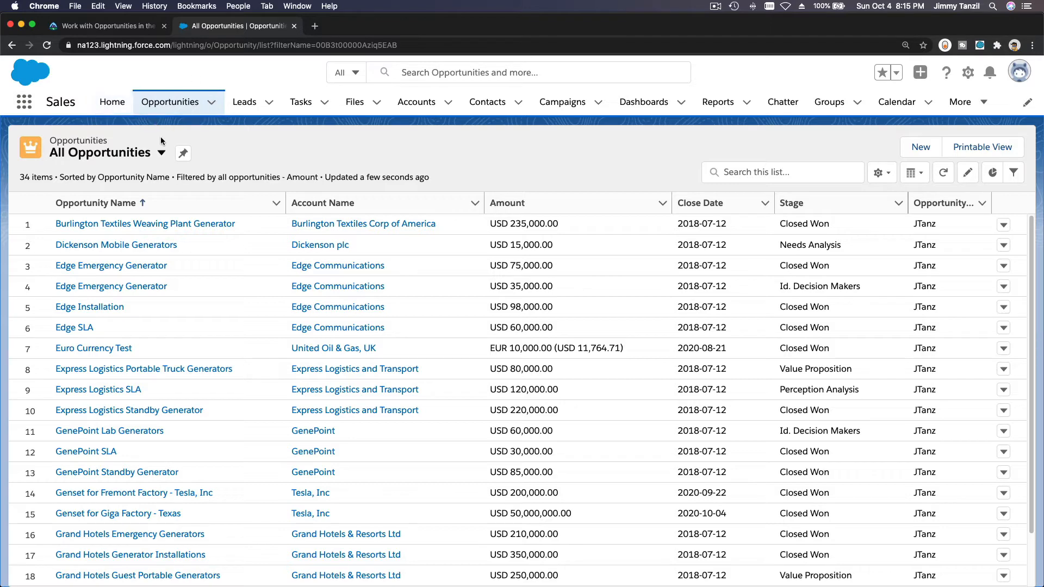
- Examine the available opportunity list views and look through the records in the All Opportunities list
{"action": "left_click", "coordinate": [162, 154]}
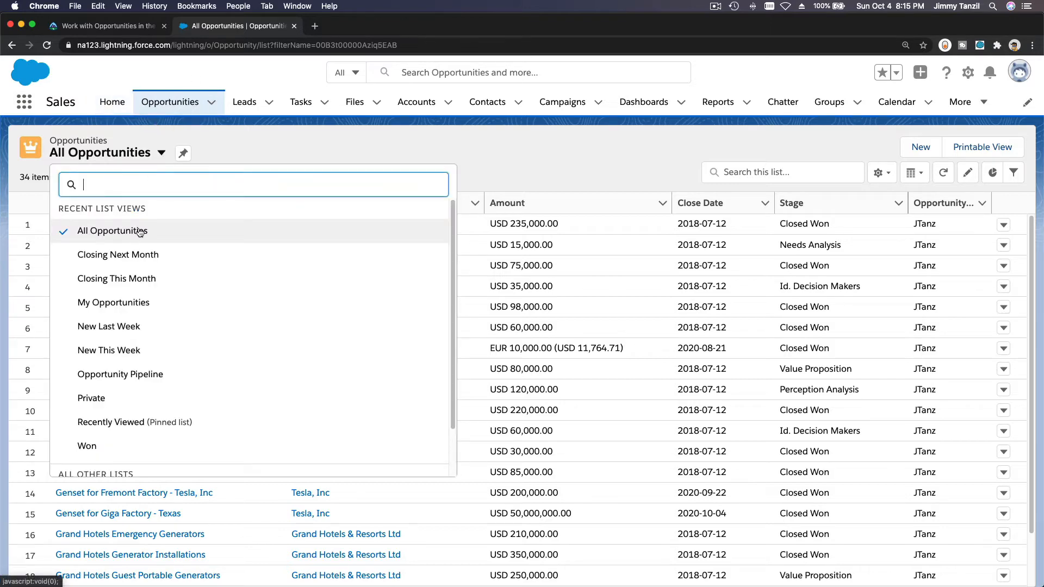
{"action": "left_click", "coordinate": [229, 148]}
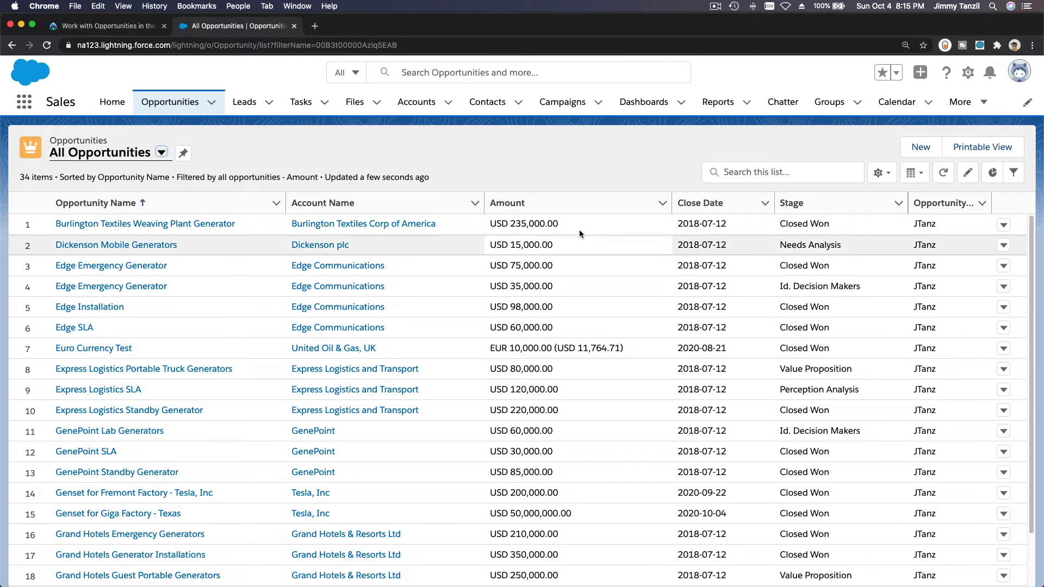
{"action": "scroll", "coordinate": [578, 230], "scroll_direction": "down", "scroll_amount": 10}
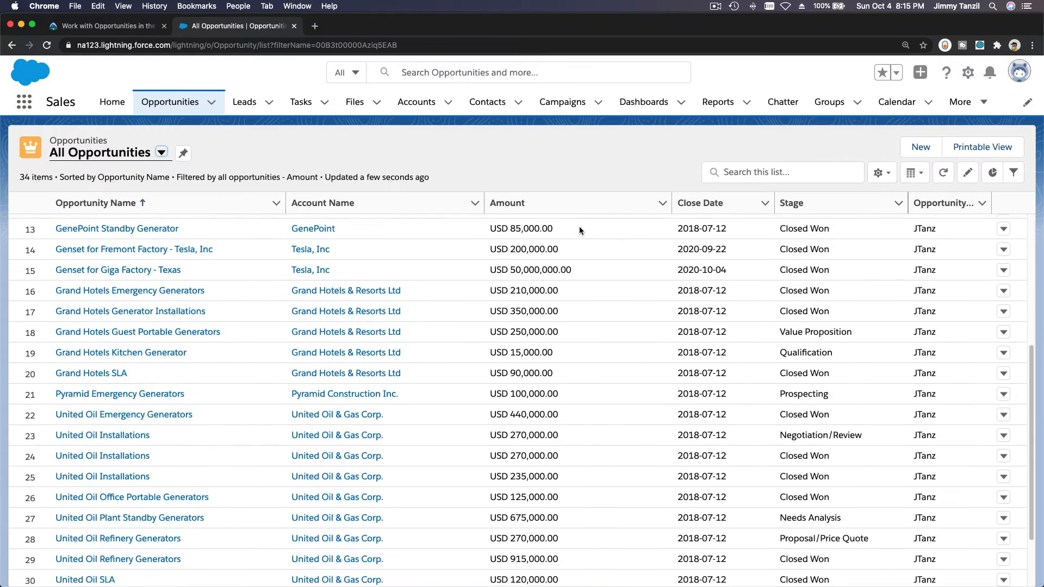
{"action": "scroll", "coordinate": [578, 228], "scroll_direction": "up", "scroll_amount": 8}
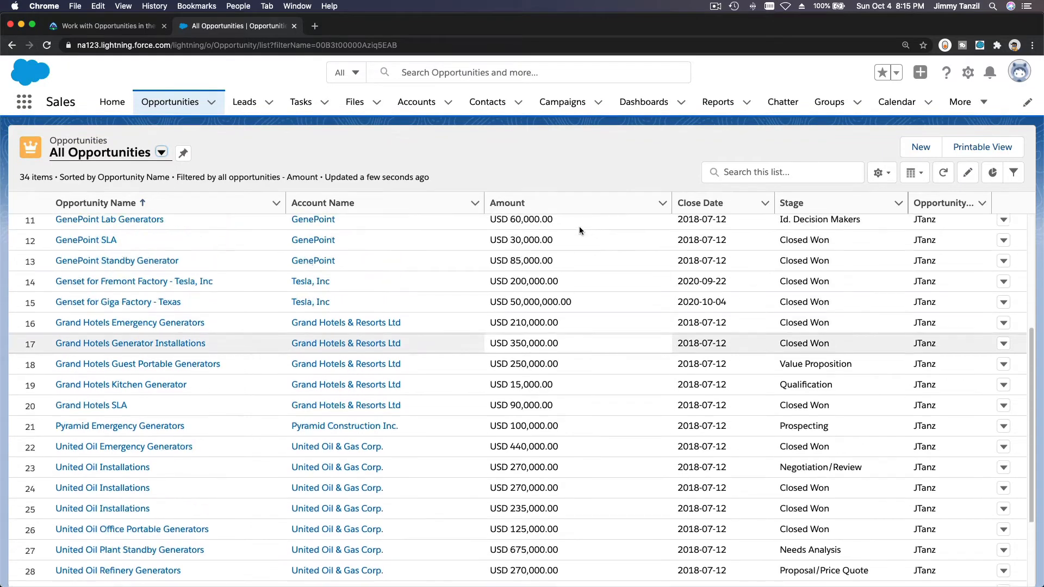
{"action": "scroll", "coordinate": [579, 228], "scroll_direction": "up", "scroll_amount": 2}
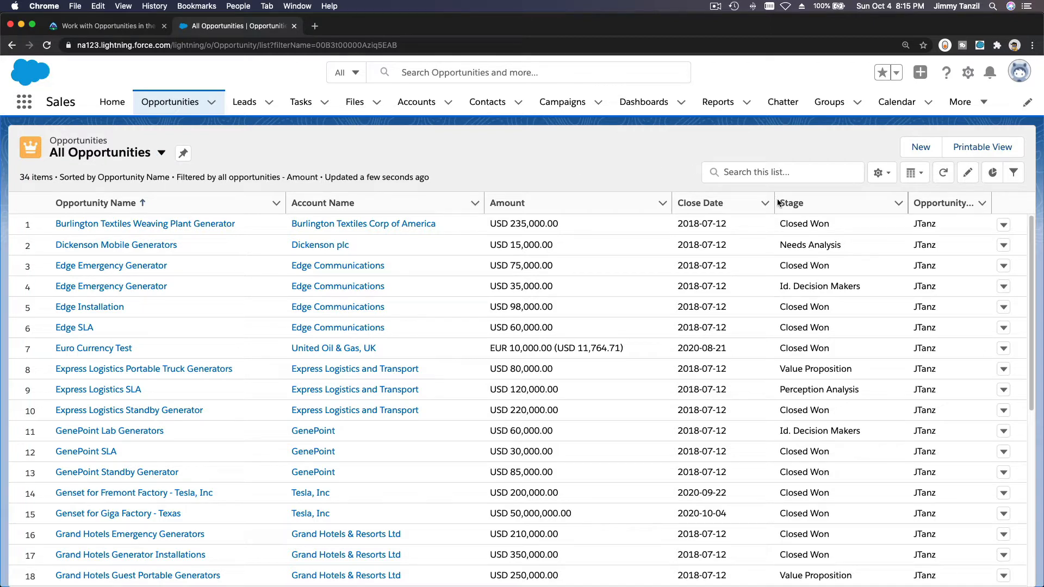
- Display the All Opportunities list as Kanban, view the B2B Opportunities record type and return to Uncategorized
{"action": "left_click", "coordinate": [917, 174]}
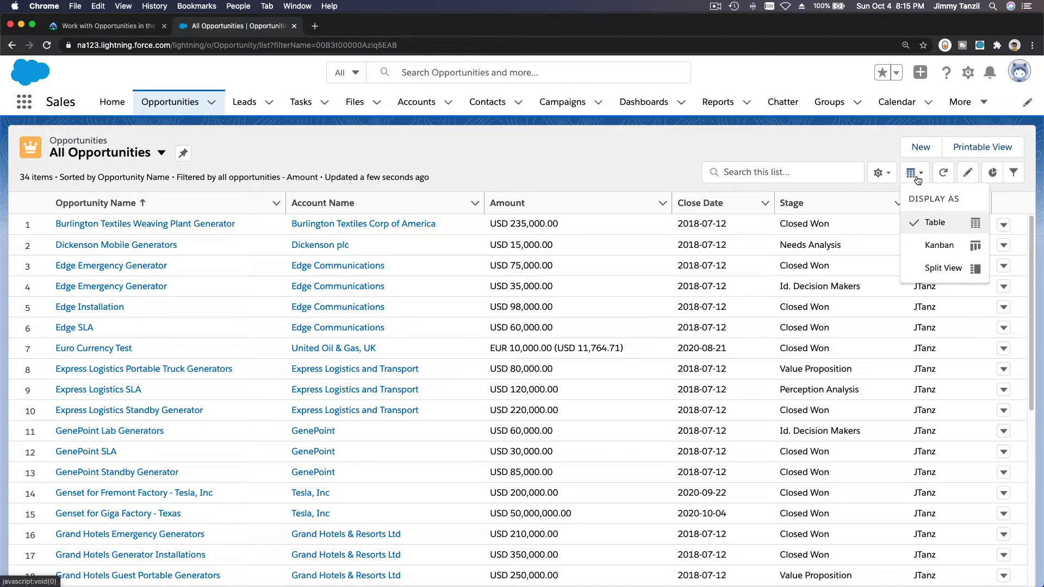
{"action": "left_click", "coordinate": [935, 253]}
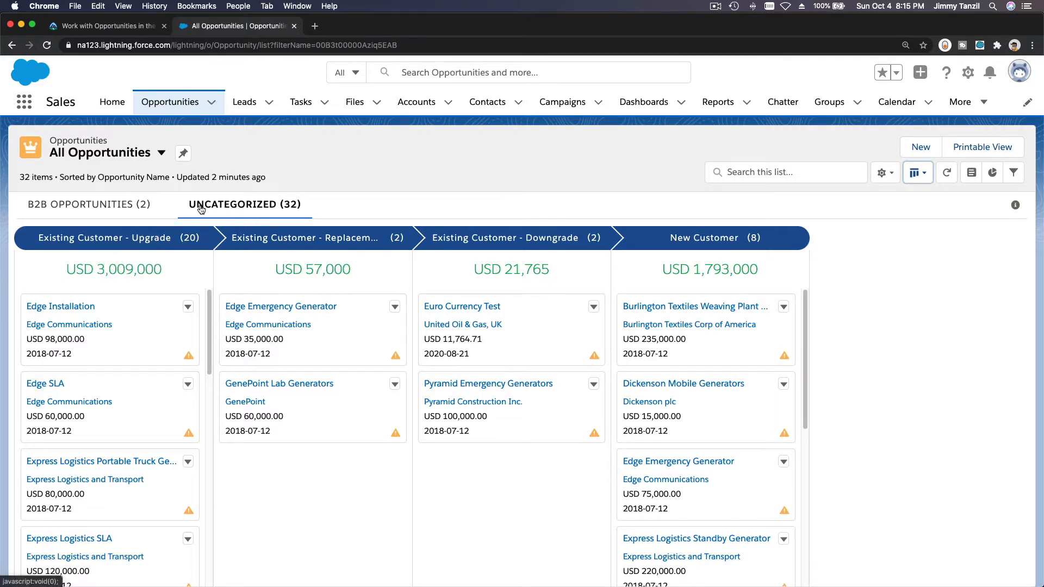
{"action": "left_click", "coordinate": [148, 207]}
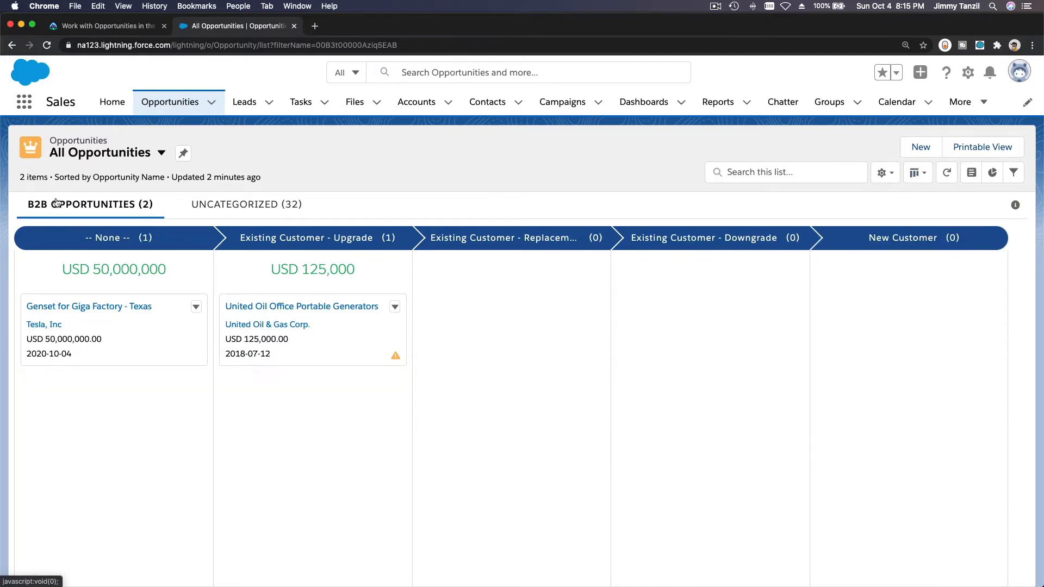
{"action": "left_click", "coordinate": [236, 212]}
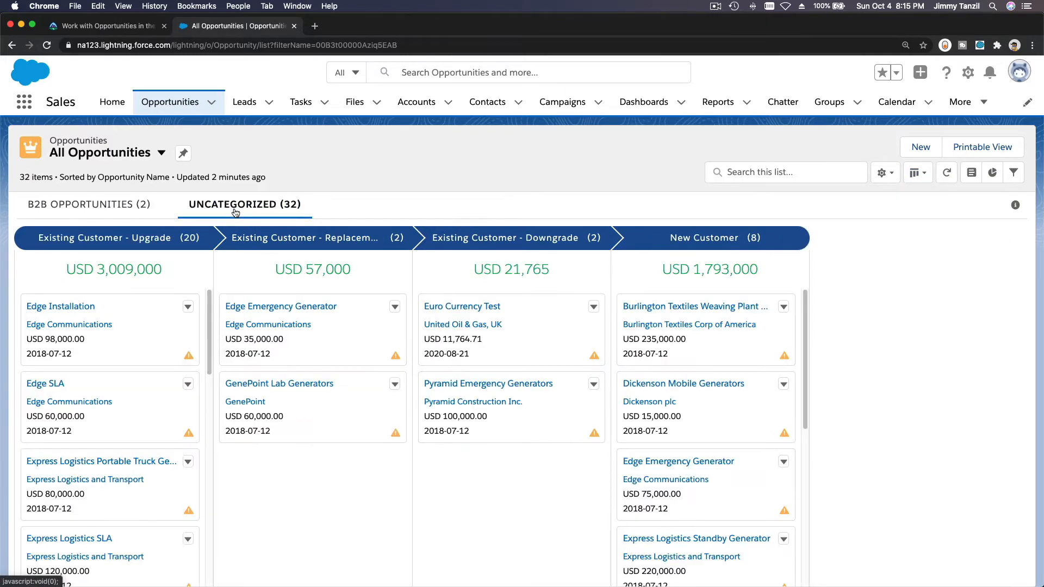
- Switch back to the Trailhead unit and read the instructions for customizing the Kanban card fields
{"action": "left_click", "coordinate": [109, 27]}
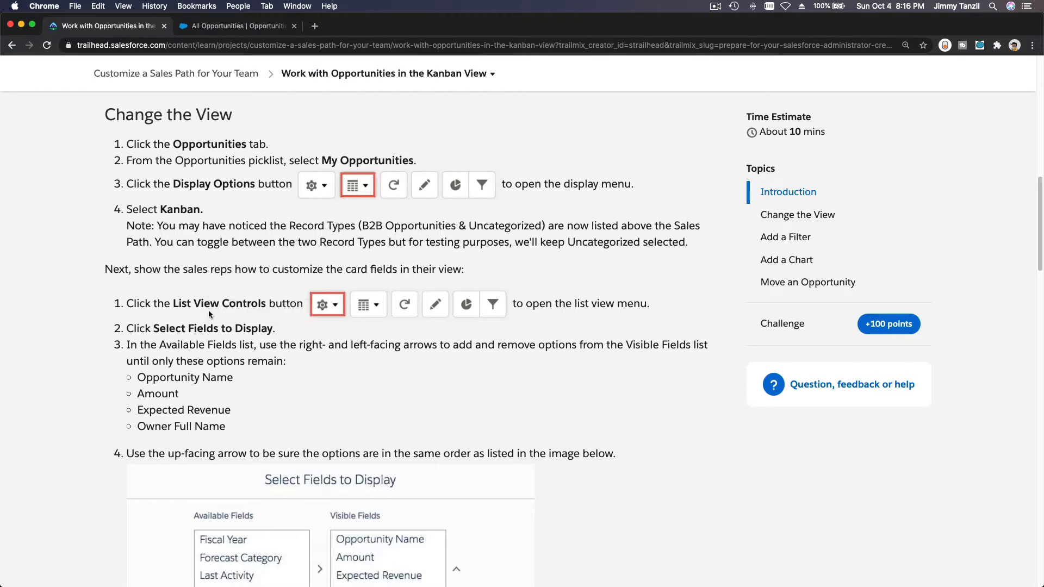
{"action": "scroll", "coordinate": [209, 314], "scroll_direction": "down", "scroll_amount": 2}
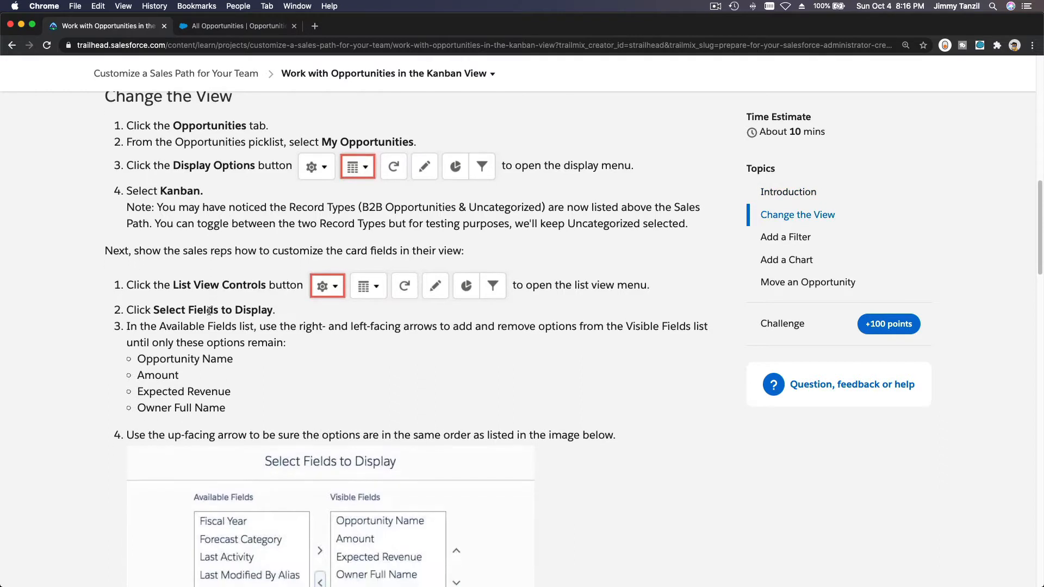
{"action": "scroll", "coordinate": [225, 326], "scroll_direction": "down", "scroll_amount": 2}
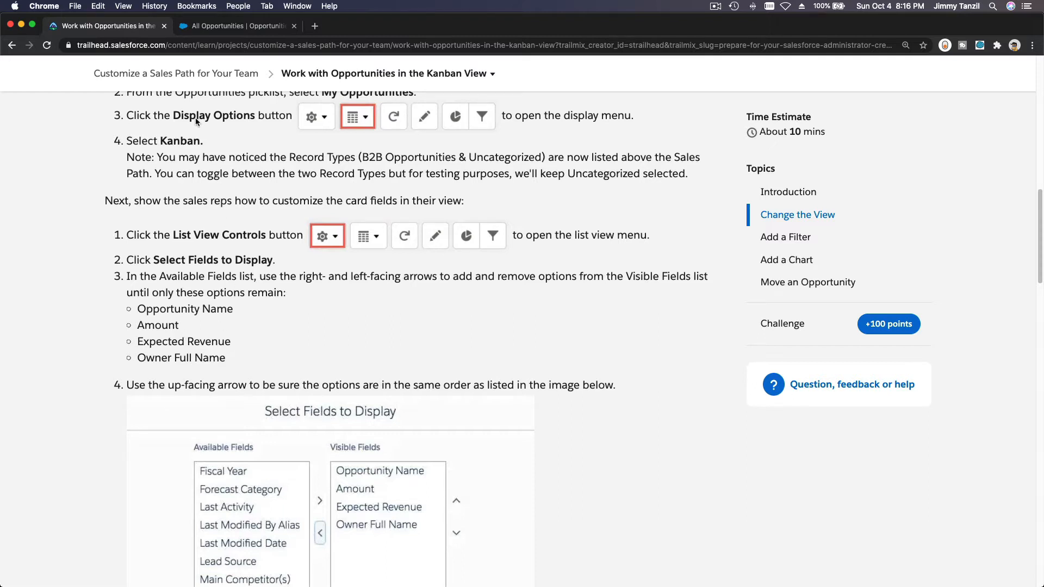
- In Salesforce, open Select Fields to Display for the Kanban list and remove Account Name from the visible fields
{"action": "left_click", "coordinate": [233, 27]}
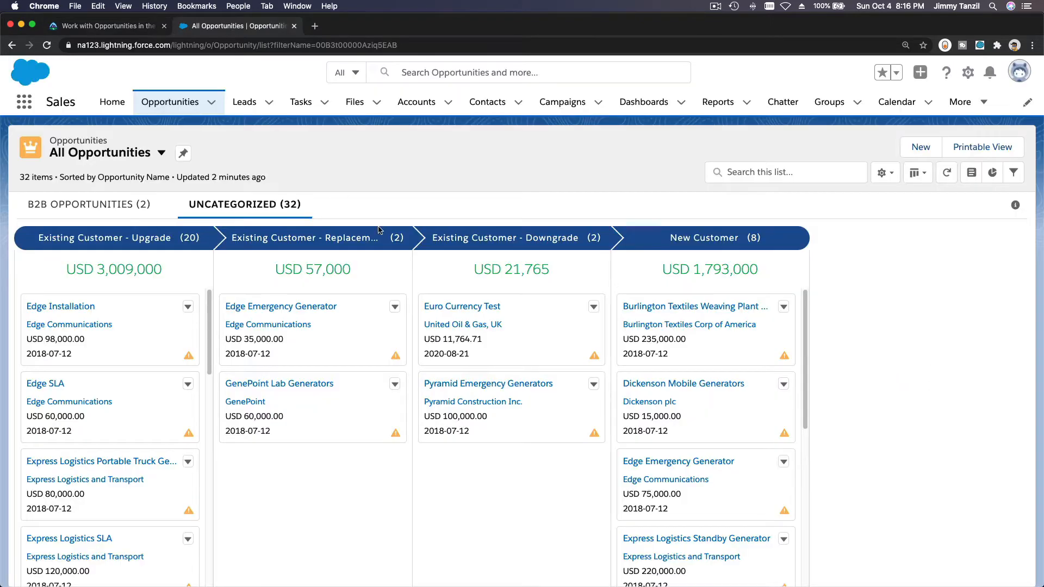
{"action": "left_click", "coordinate": [887, 175]}
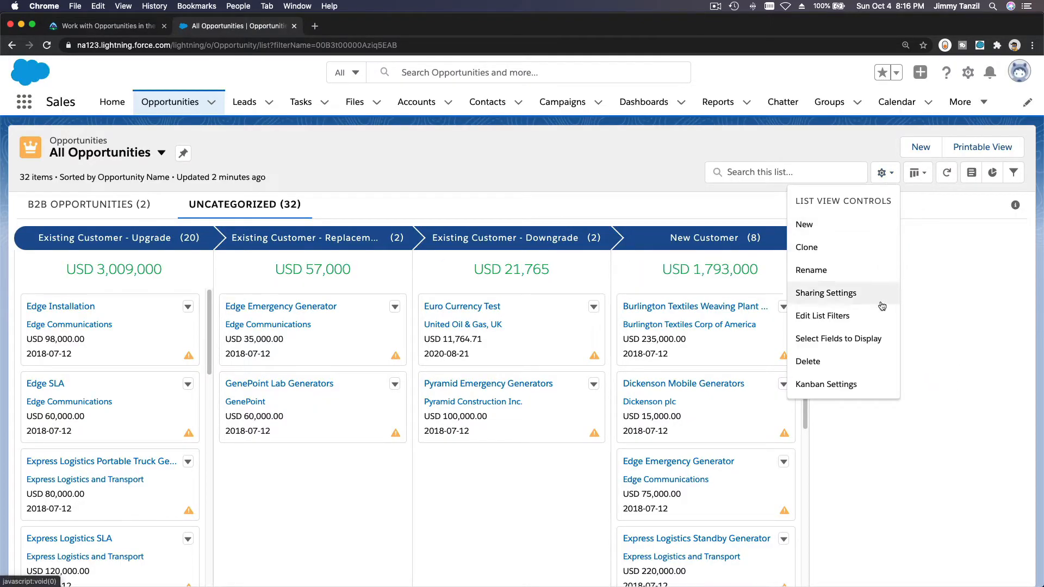
{"action": "left_click", "coordinate": [878, 338]}
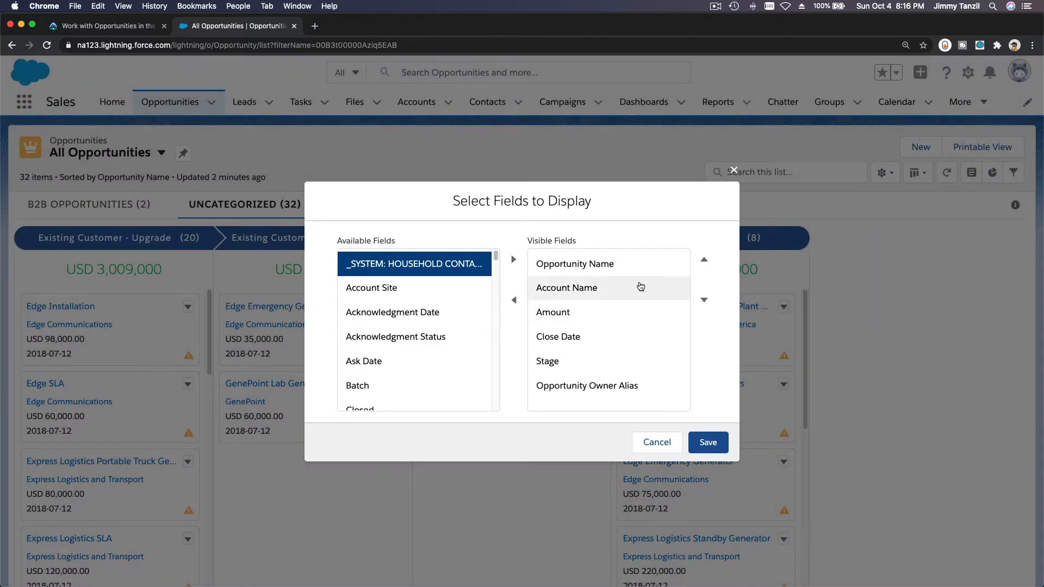
{"action": "left_click", "coordinate": [126, 25]}
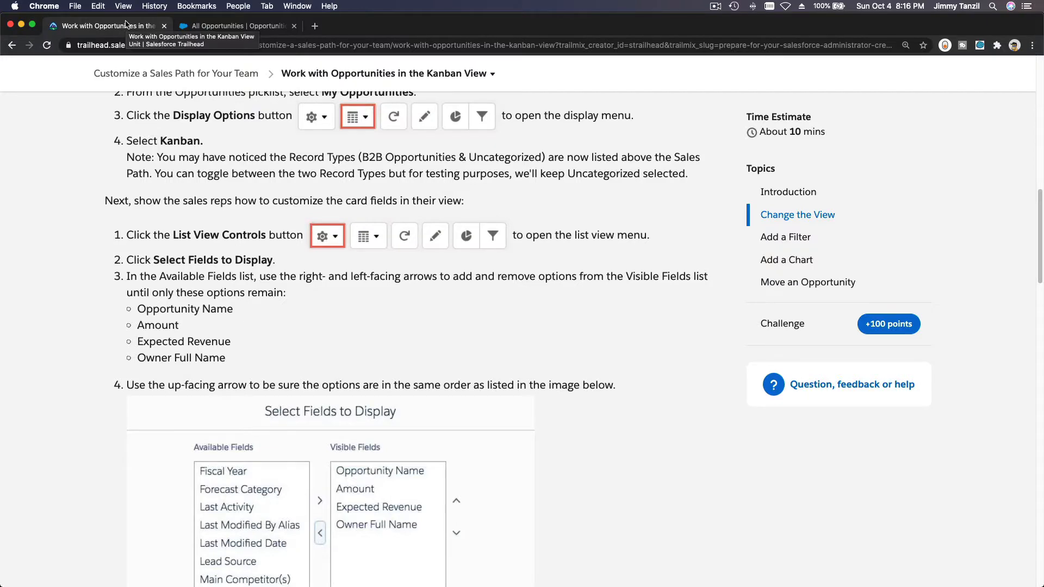
{"action": "left_click", "coordinate": [220, 28]}
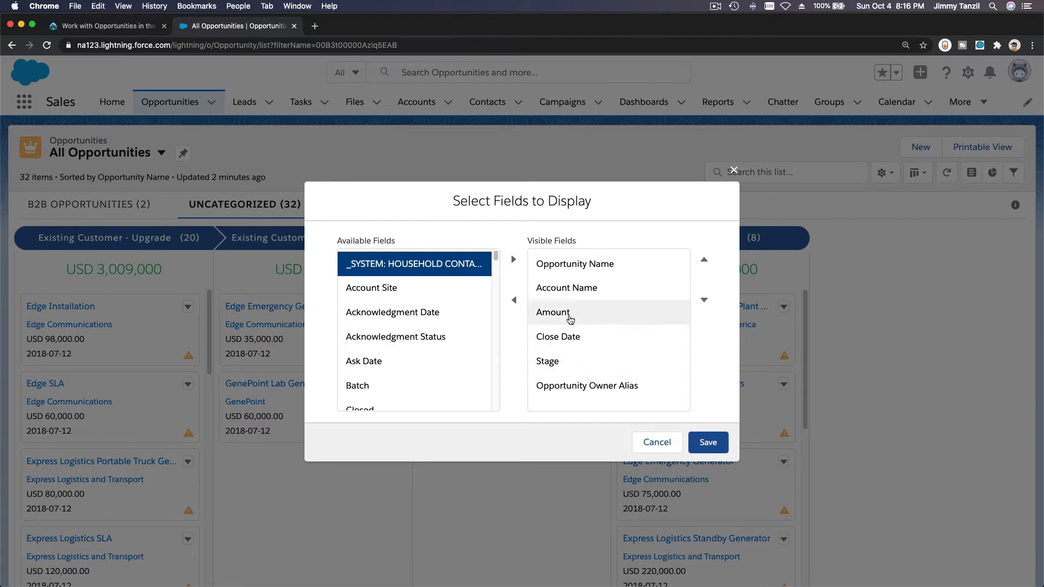
{"action": "left_click", "coordinate": [560, 288]}
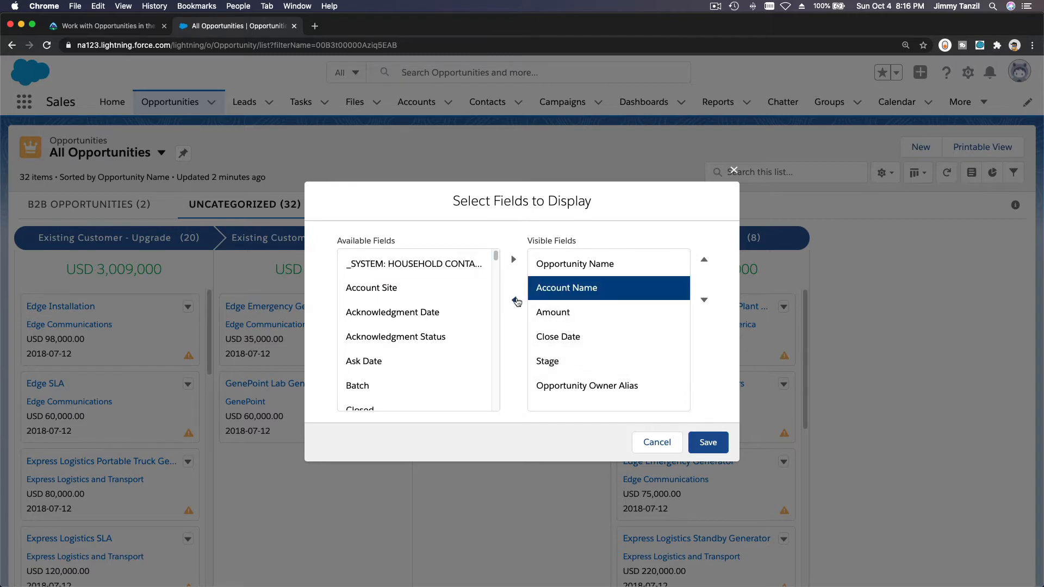
{"action": "left_click", "coordinate": [515, 300]}
- Add Expected Revenue to the visible fields and place it directly after Amount
{"action": "scroll", "coordinate": [442, 299], "scroll_direction": "down", "scroll_amount": 5}
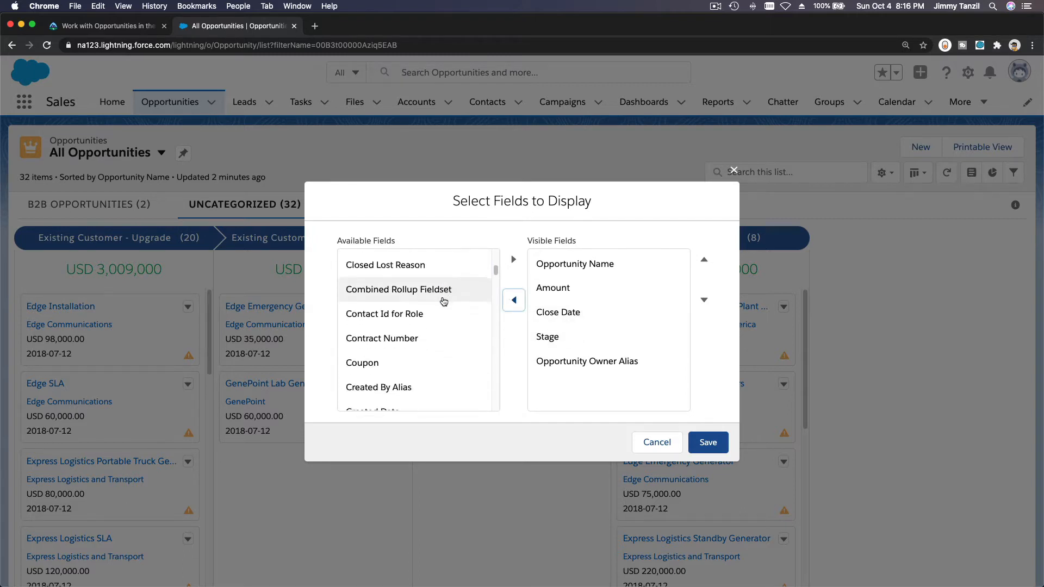
{"action": "scroll", "coordinate": [443, 304], "scroll_direction": "down", "scroll_amount": 5}
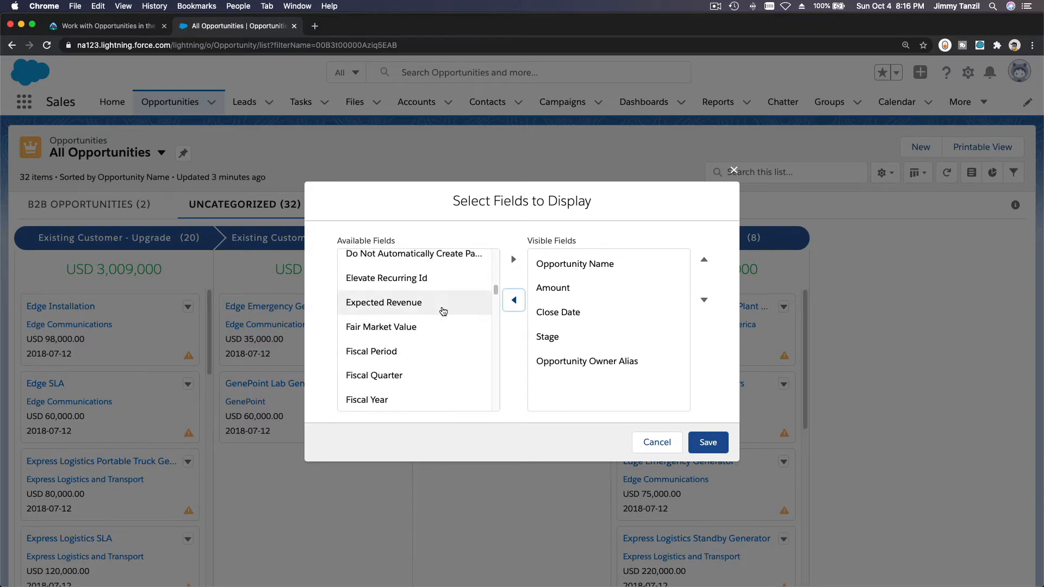
{"action": "left_click", "coordinate": [443, 311]}
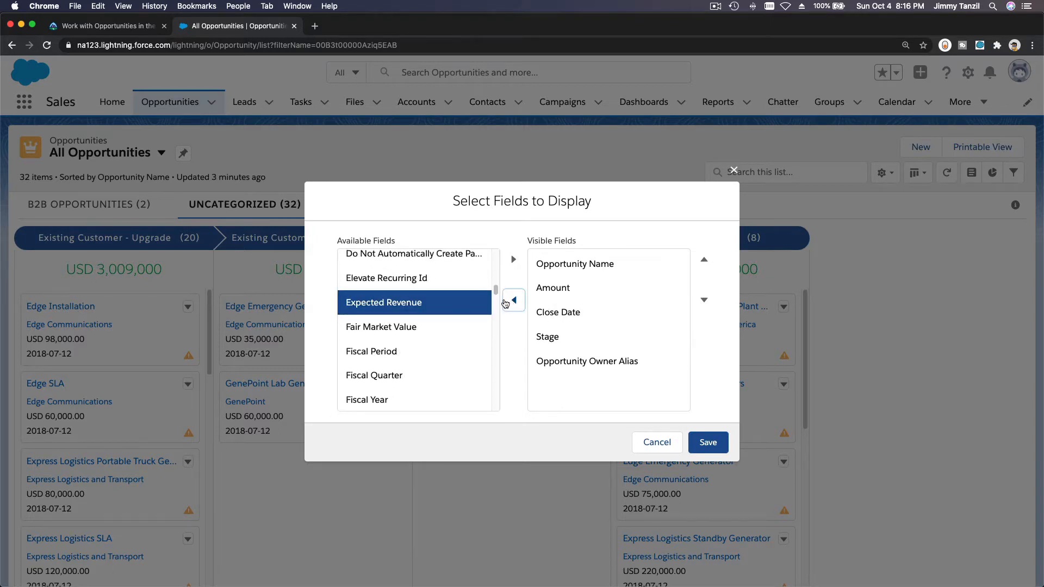
{"action": "left_click", "coordinate": [513, 259]}
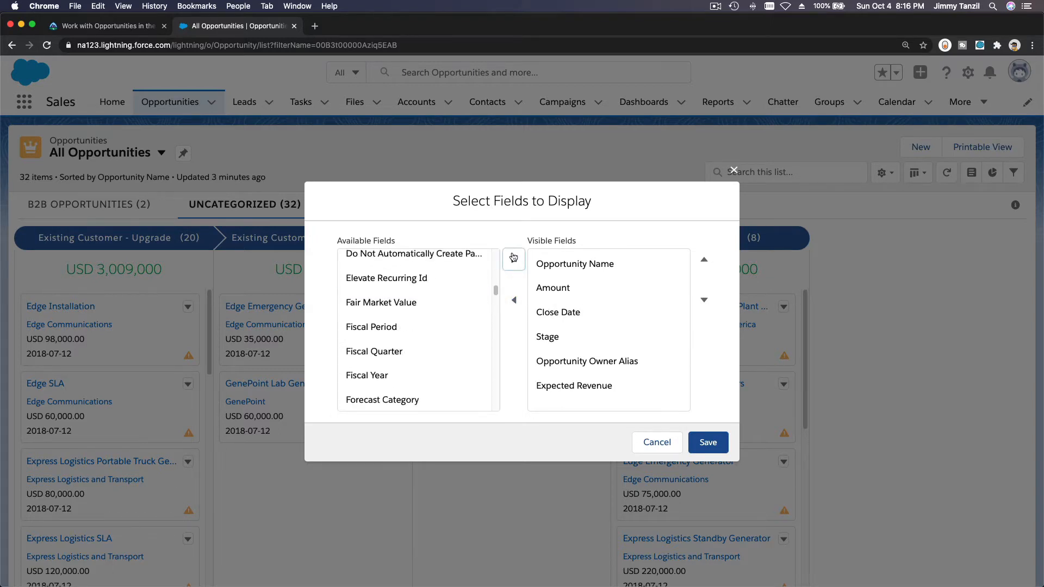
{"action": "left_click", "coordinate": [614, 385]}
{"action": "left_click", "coordinate": [704, 261]}
{"action": "left_click", "coordinate": [704, 261]}
{"action": "left_click", "coordinate": [705, 261]}
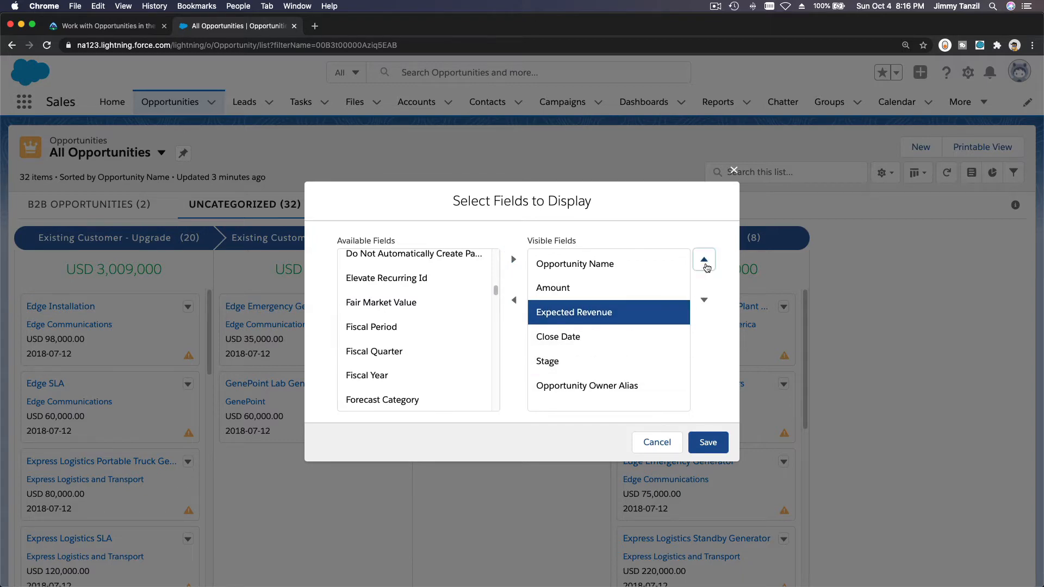
- Check the required fields in the Trailhead unit and remove Close Date, Stage and Opportunity Owner Alias from the visible fields
{"action": "left_click", "coordinate": [125, 27]}
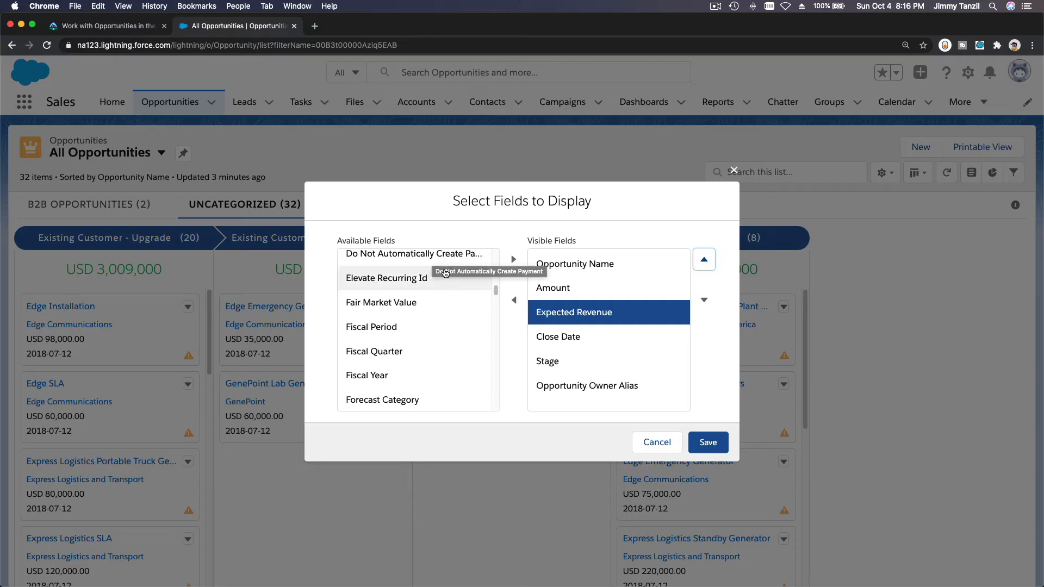
{"action": "left_click", "coordinate": [226, 27]}
{"action": "left_click", "coordinate": [581, 343]}
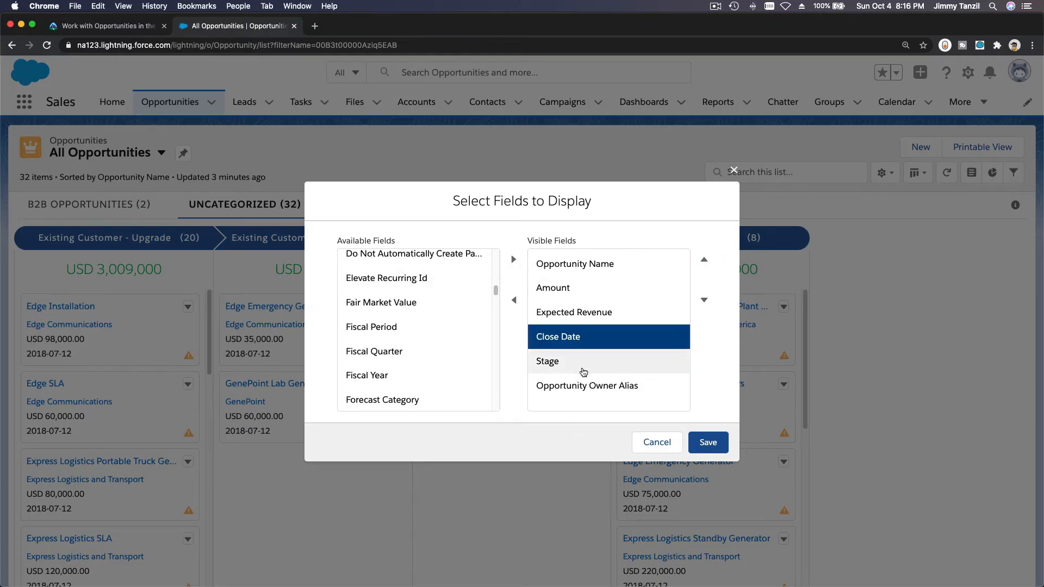
{"action": "left_click", "coordinate": [581, 384]}
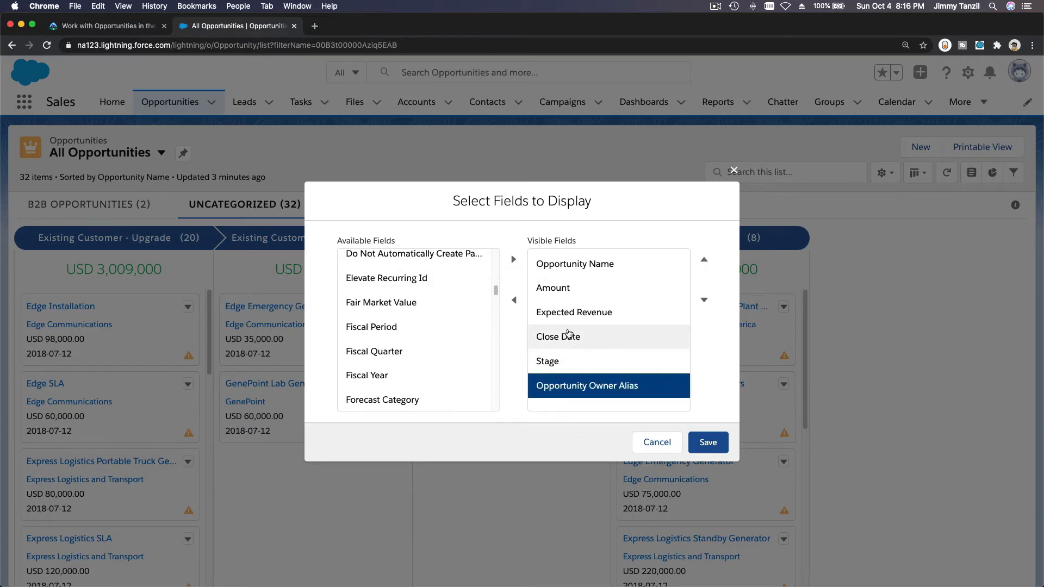
{"action": "left_click", "coordinate": [571, 336], "text": "shift"}
{"action": "left_click", "coordinate": [514, 303]}
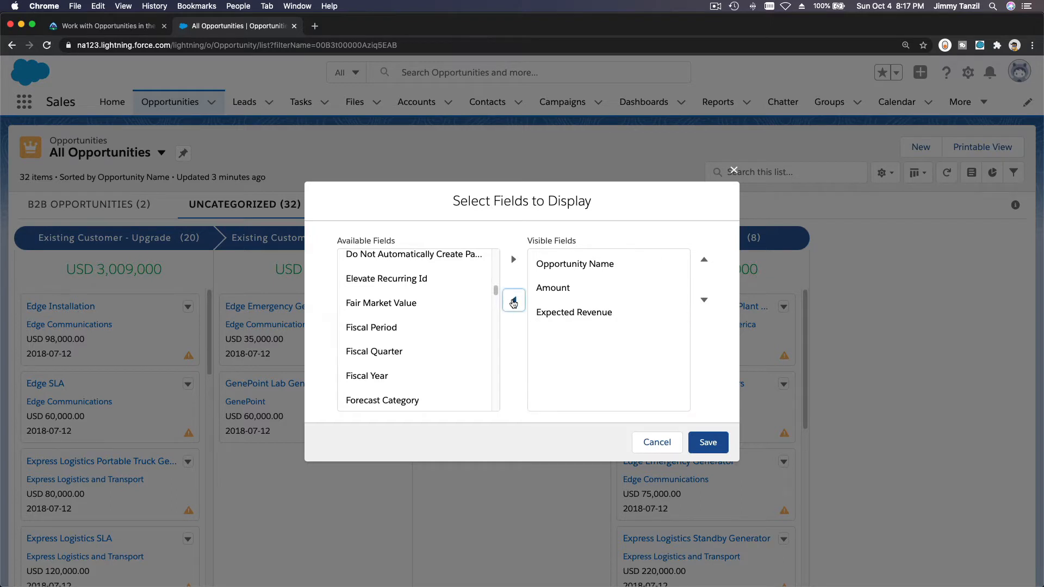
- Add Owner Full Name to the visible fields after Expected Revenue and save the Kanban field selection
{"action": "left_click", "coordinate": [429, 307]}
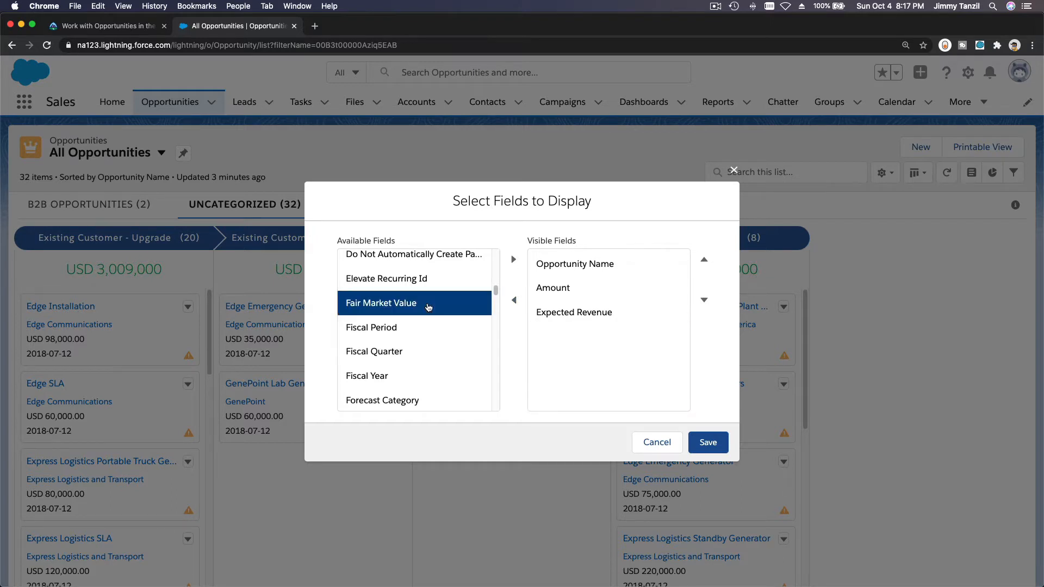
{"action": "scroll", "coordinate": [428, 307], "scroll_direction": "down", "scroll_amount": 10}
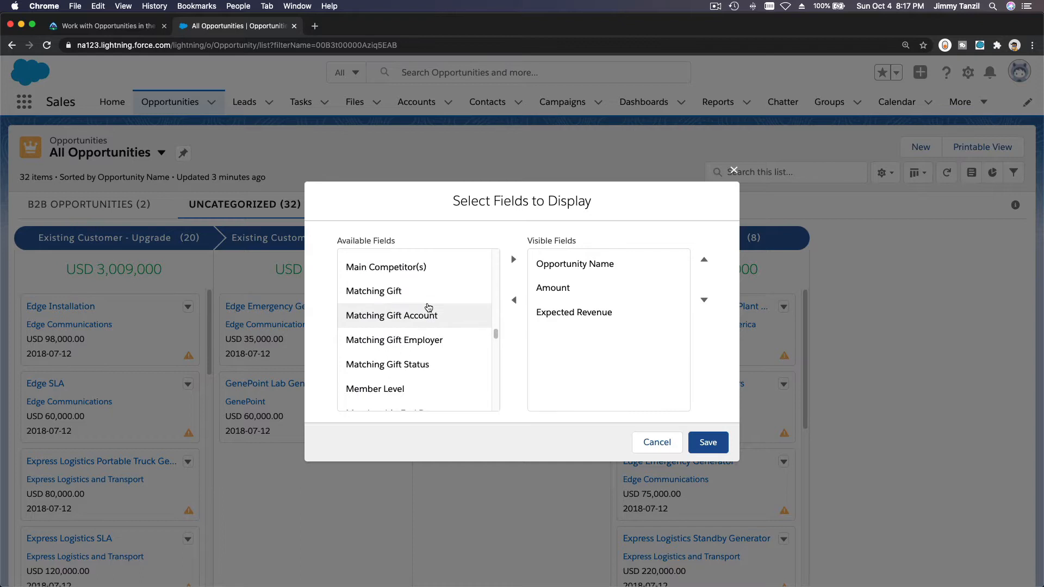
{"action": "scroll", "coordinate": [428, 307], "scroll_direction": "down", "scroll_amount": 12}
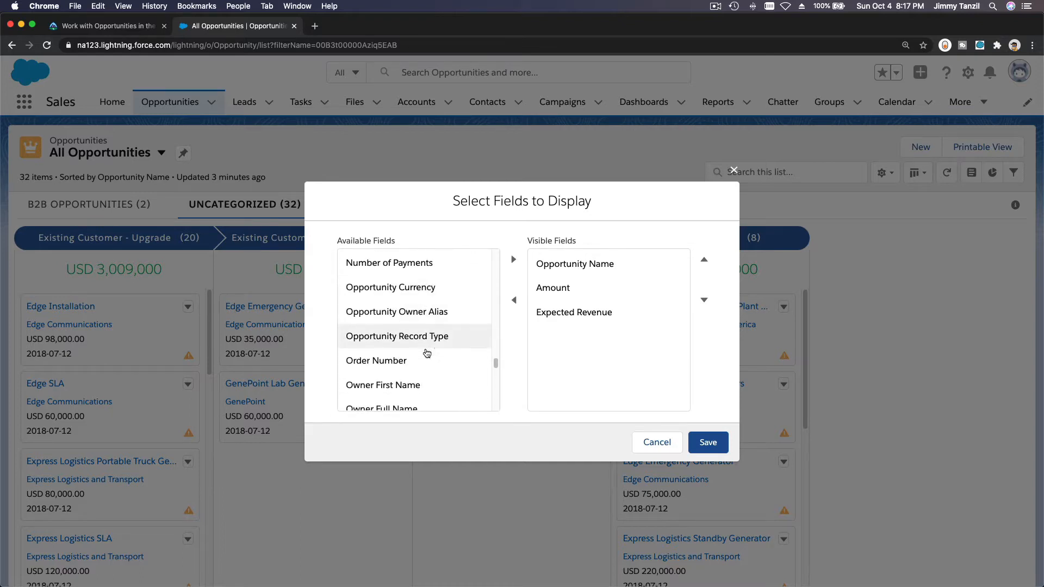
{"action": "scroll", "coordinate": [426, 382], "scroll_direction": "down", "scroll_amount": 1}
{"action": "left_click", "coordinate": [423, 381]}
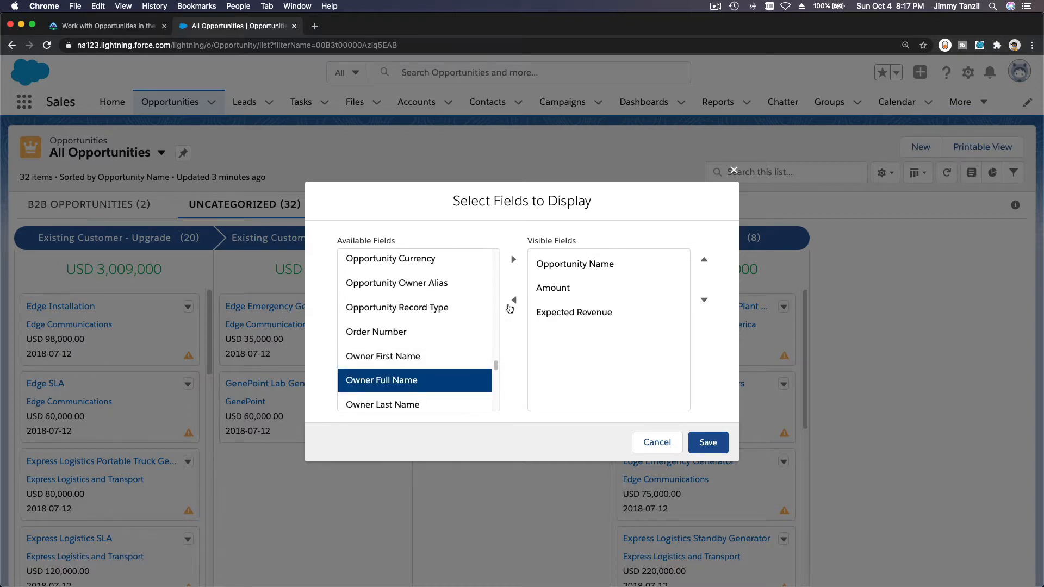
{"action": "left_click", "coordinate": [514, 262]}
{"action": "left_click", "coordinate": [709, 444]}
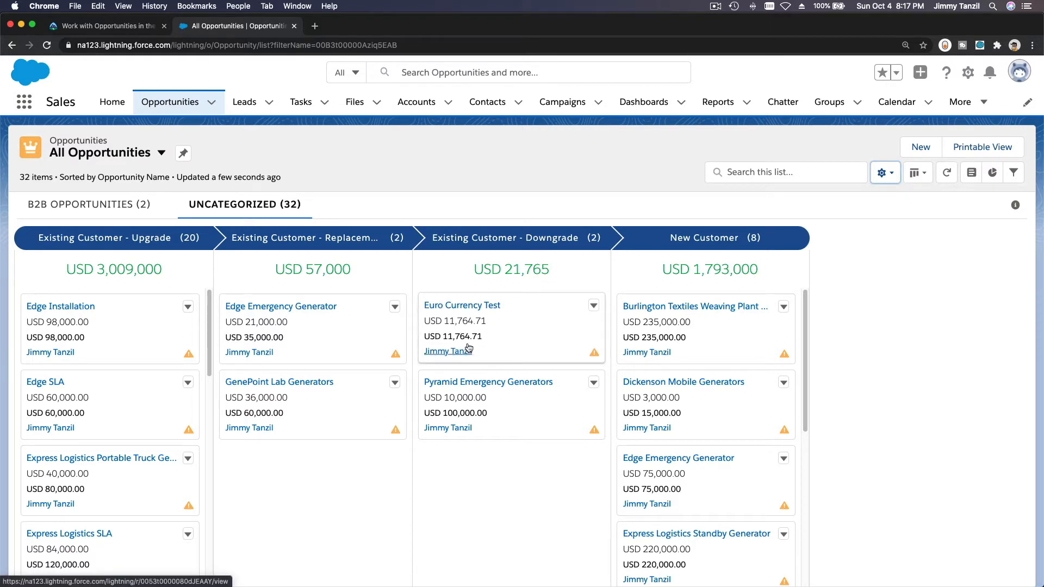
- Switch to the Trailhead unit, compare the required field order and read the Add a Filter instructions
{"action": "left_click", "coordinate": [103, 26]}
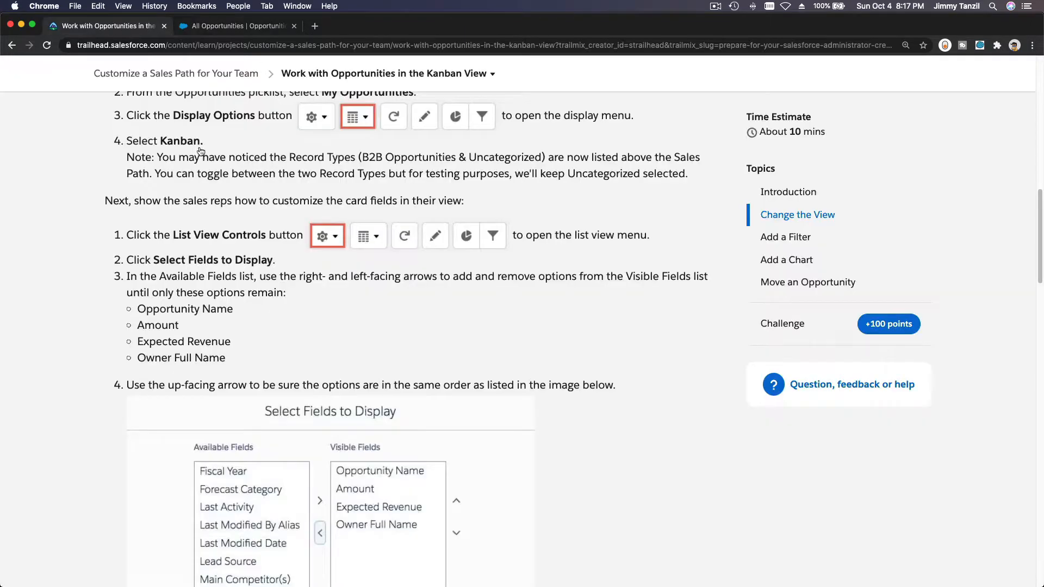
{"action": "scroll", "coordinate": [370, 298], "scroll_direction": "down", "scroll_amount": 7}
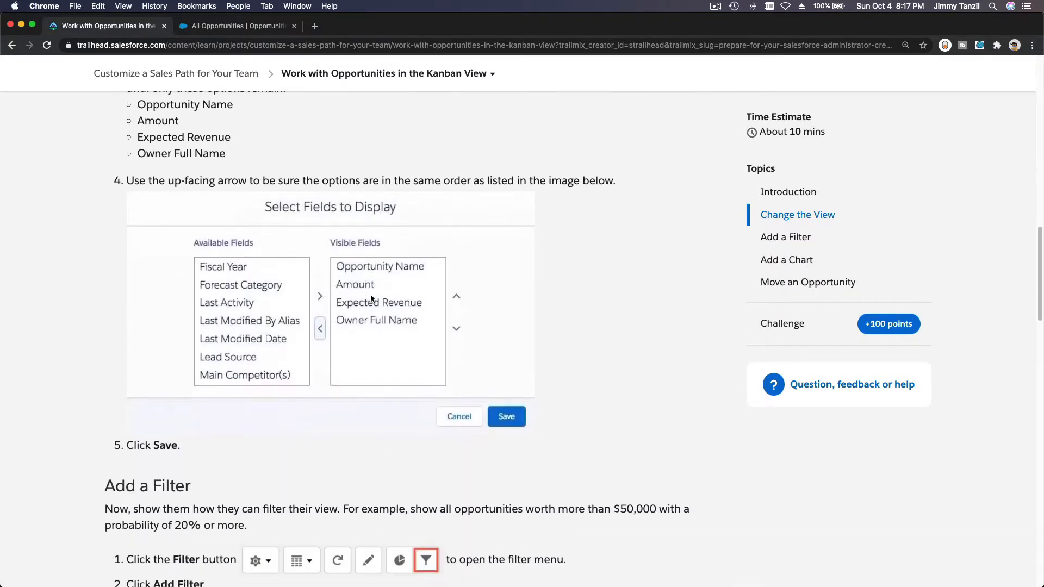
{"action": "scroll", "coordinate": [370, 299], "scroll_direction": "down", "scroll_amount": 3}
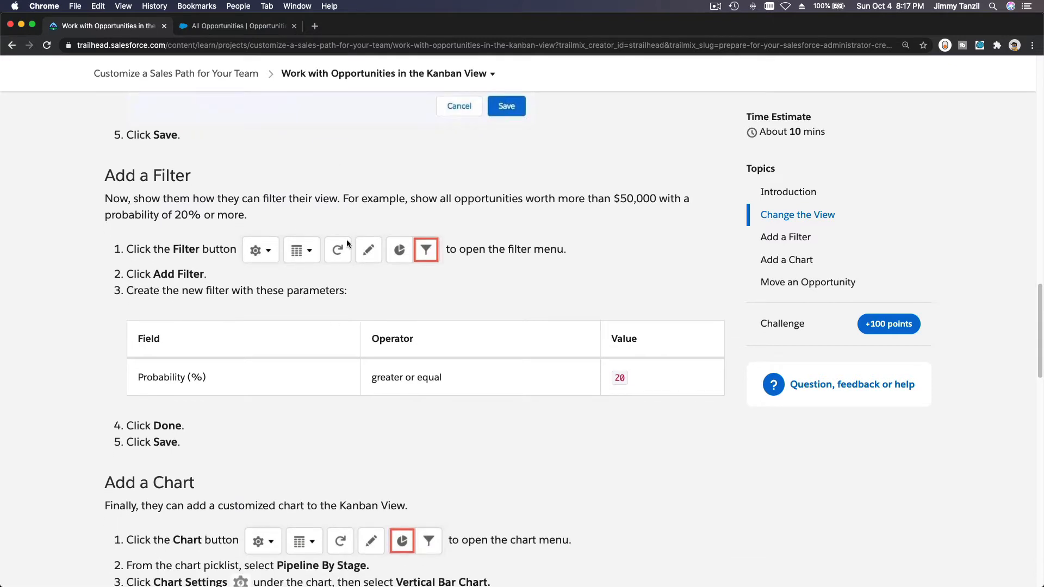
{"action": "scroll", "coordinate": [347, 240], "scroll_direction": "down", "scroll_amount": 1}
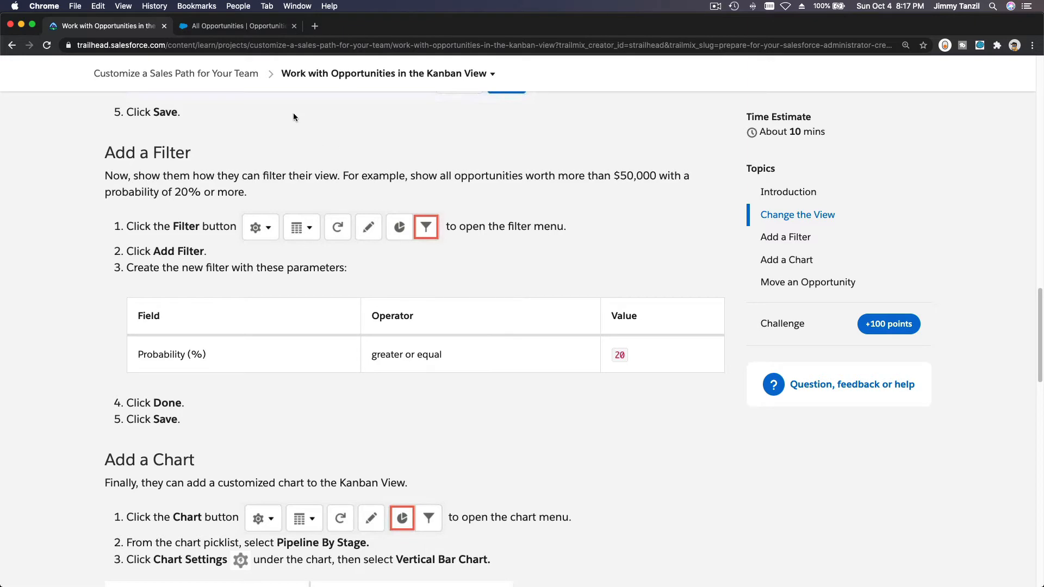
- In Salesforce, show the list's filters and change the existing Amount filter's field to Probability (%)
{"action": "left_click", "coordinate": [242, 26]}
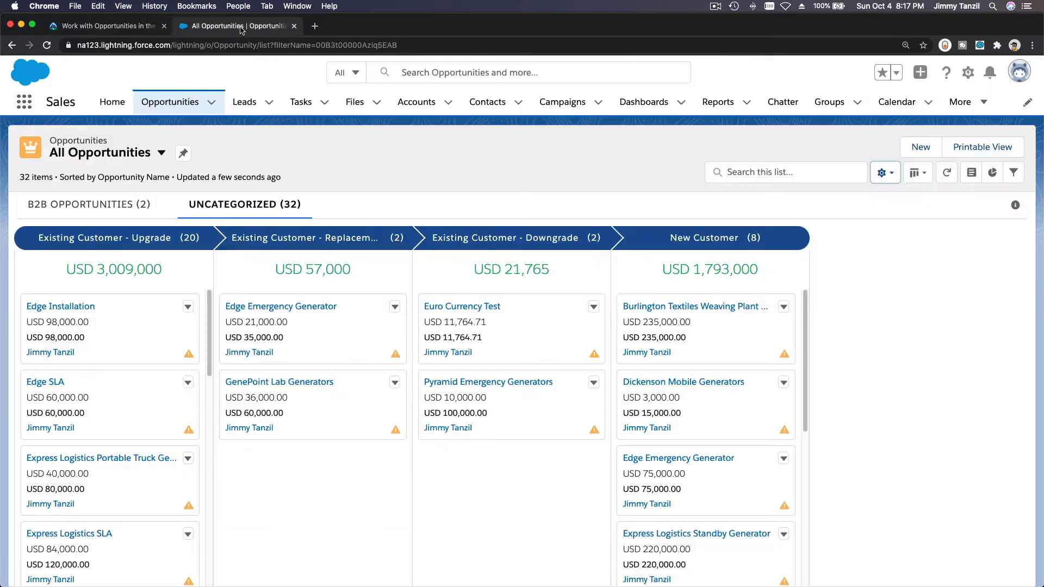
{"action": "left_click", "coordinate": [1012, 175]}
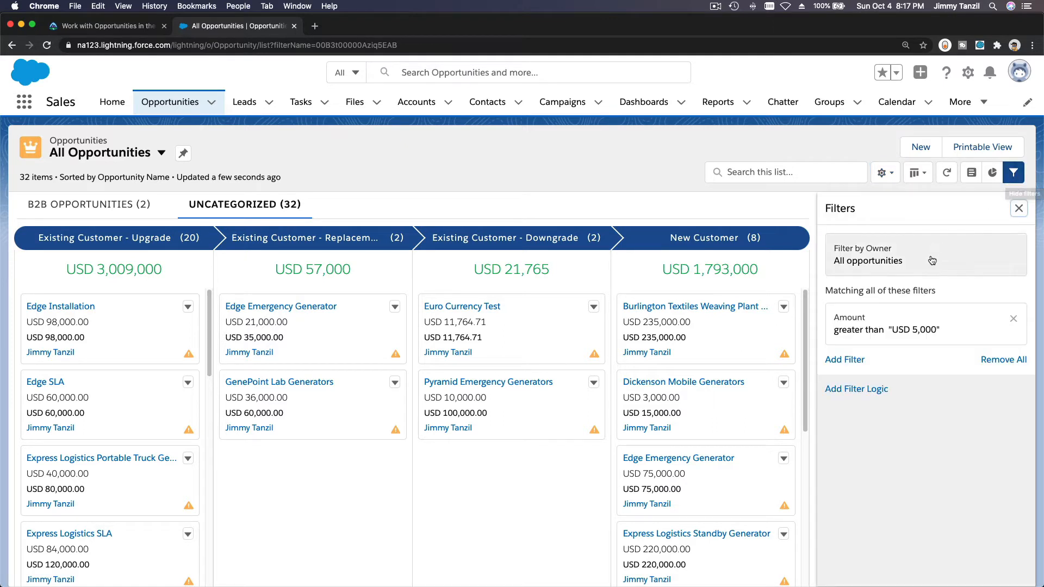
{"action": "left_click", "coordinate": [924, 325]}
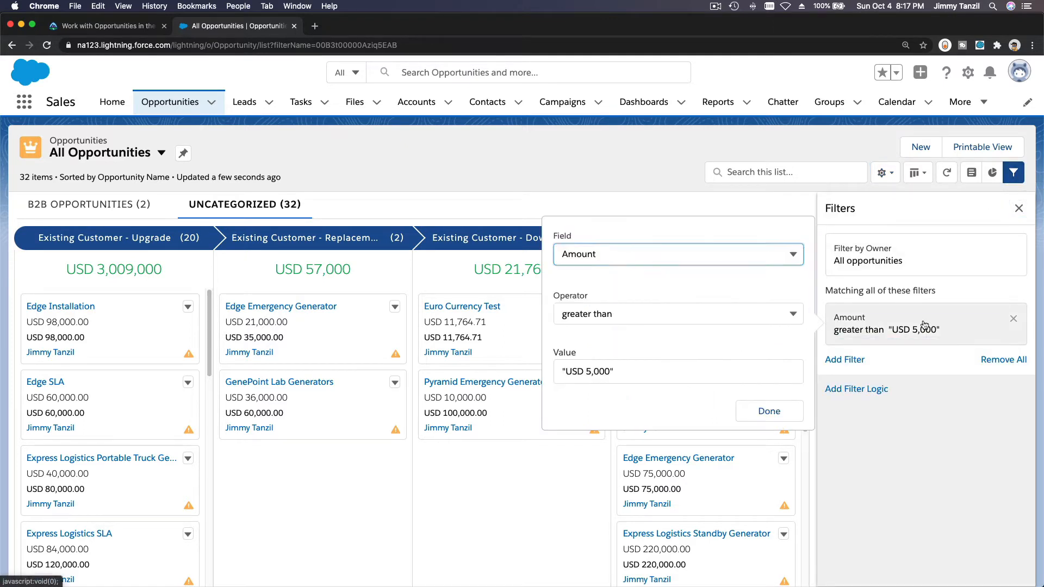
{"action": "left_click", "coordinate": [645, 256]}
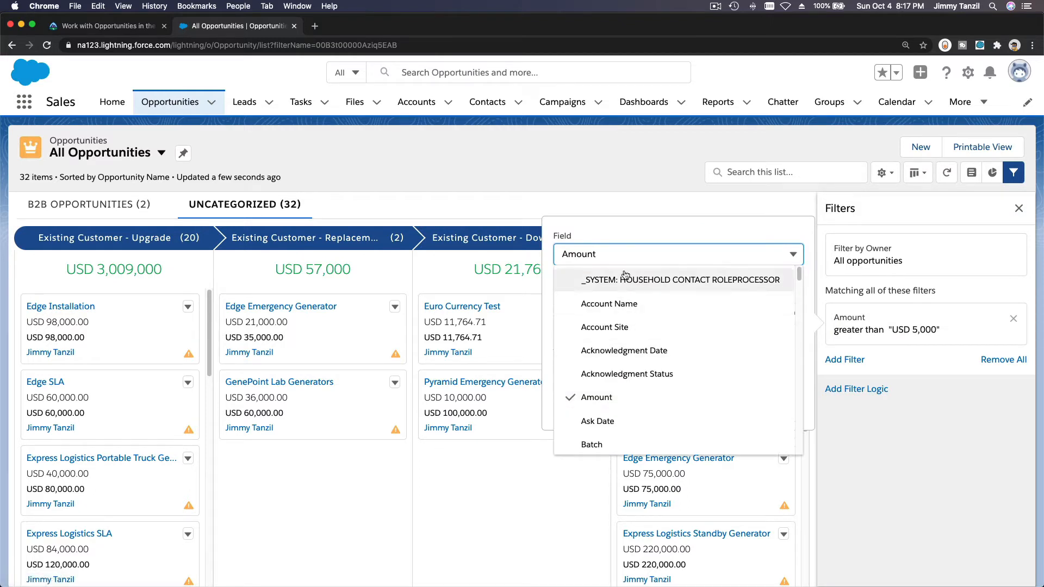
{"action": "double_click", "coordinate": [578, 255]}
{"action": "type", "text": "pro"}
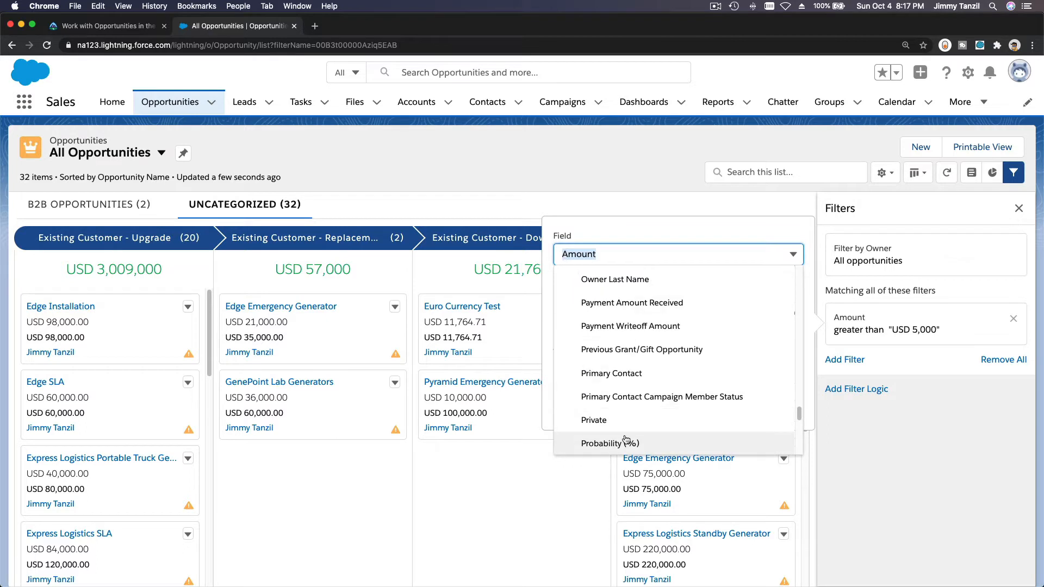
{"action": "left_click", "coordinate": [562, 441]}
- Set the Probability (%) filter to greater or equal 20 and save the list filters
{"action": "left_click", "coordinate": [602, 318]}
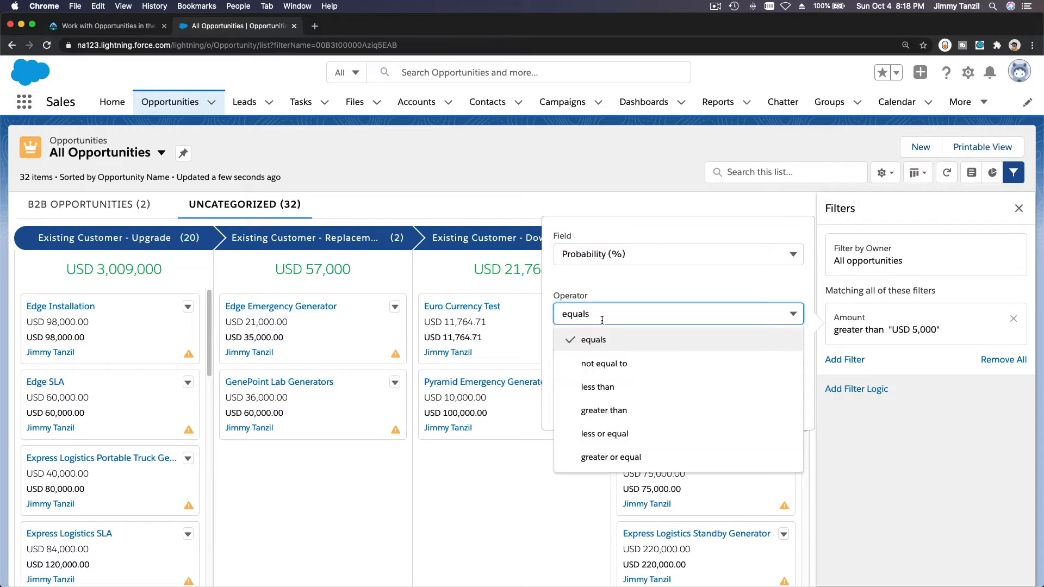
{"action": "left_click", "coordinate": [679, 466]}
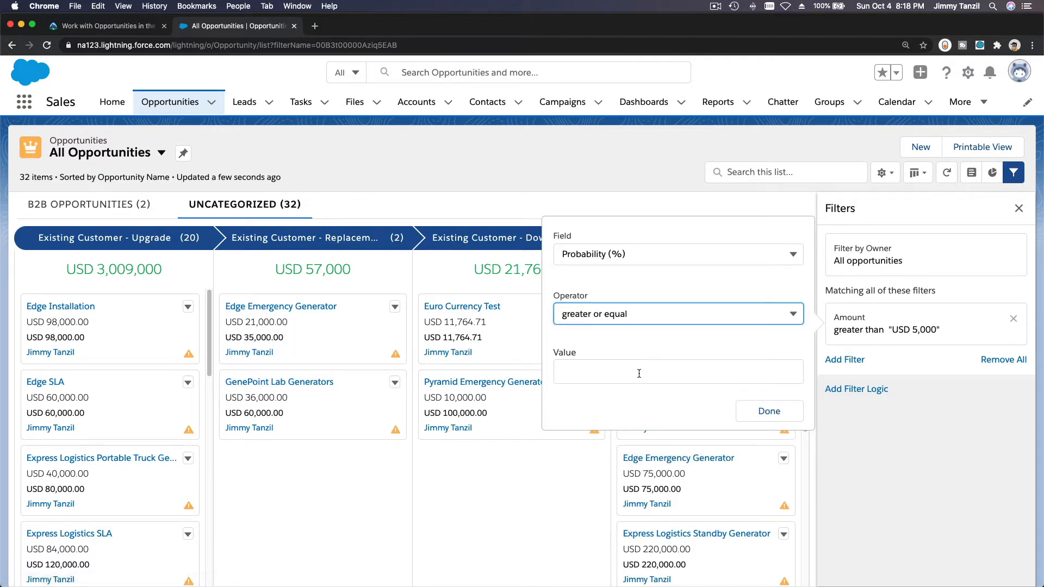
{"action": "left_click", "coordinate": [639, 373]}
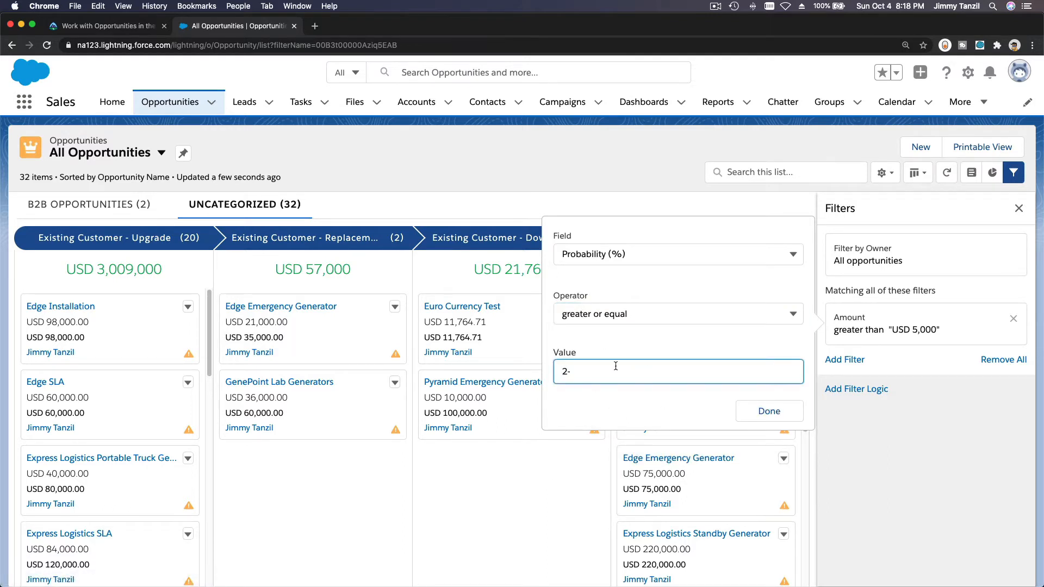
{"action": "left_click", "coordinate": [766, 413]}
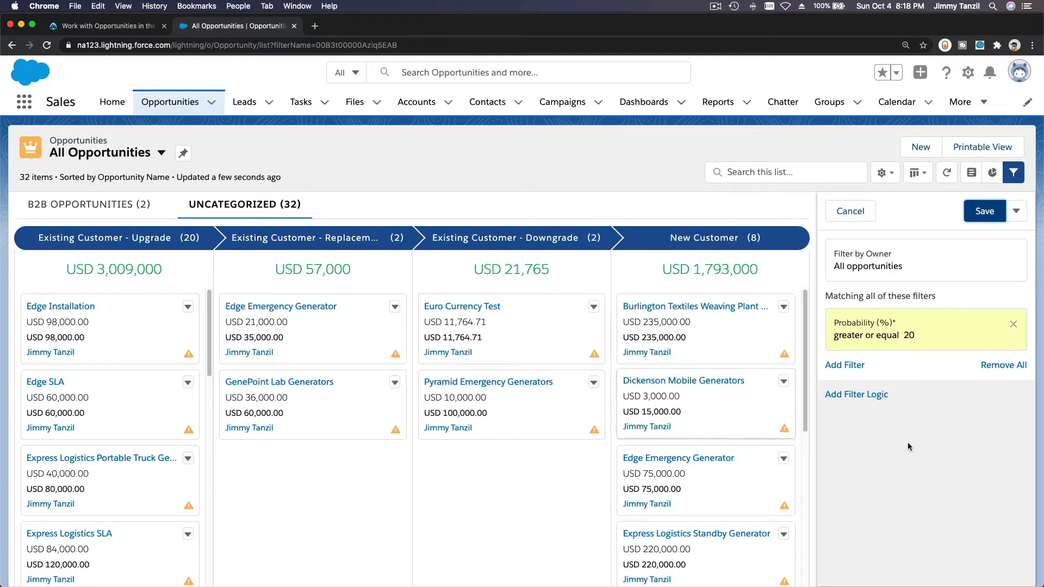
{"action": "left_click", "coordinate": [983, 216]}
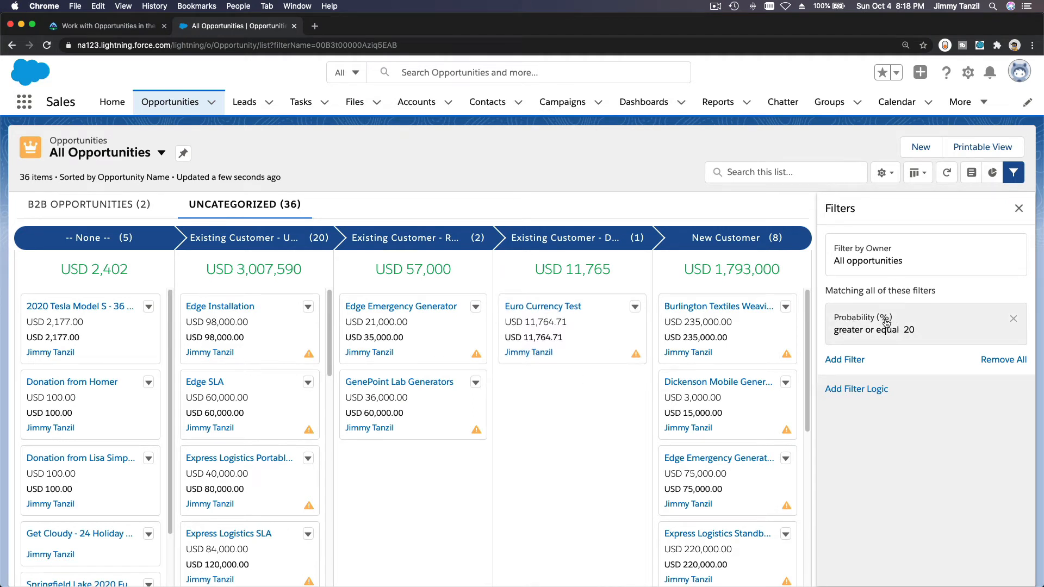
- Check the filtered B2B Opportunities and Uncategorized boards, and read the Add a Chart instructions in the Trailhead unit
{"action": "left_click", "coordinate": [74, 205]}
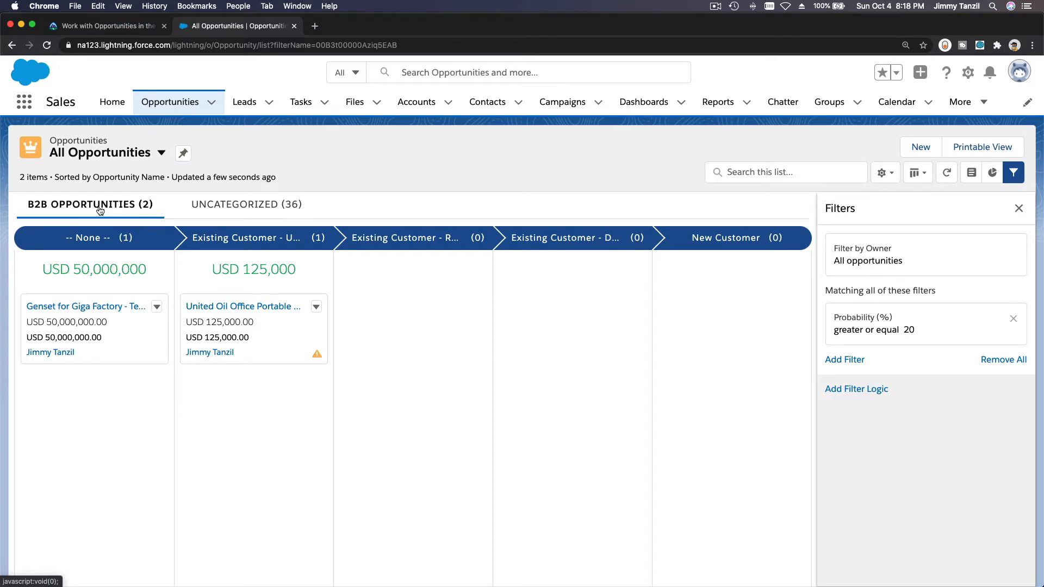
{"action": "left_click", "coordinate": [221, 210]}
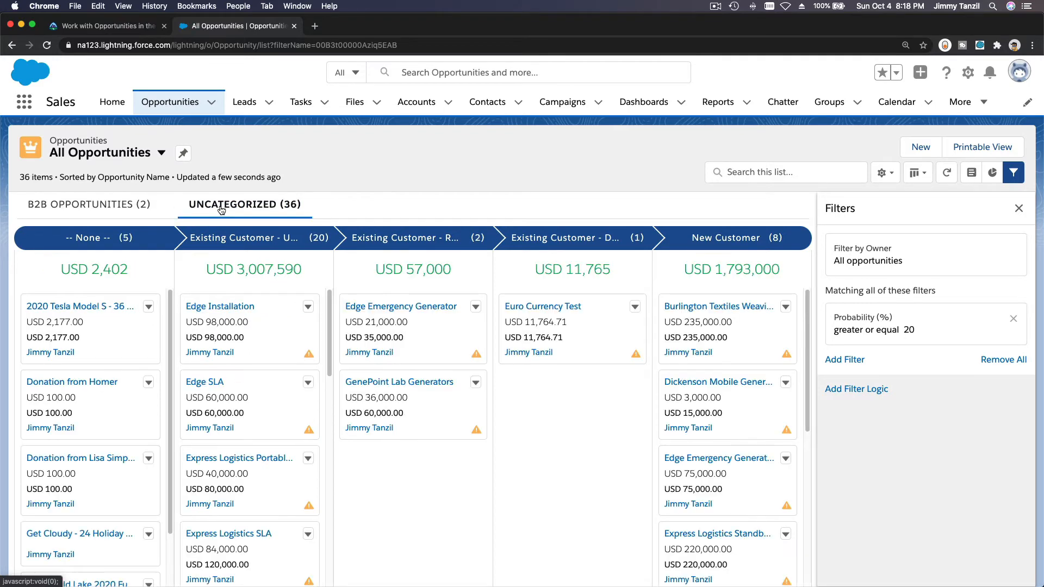
{"action": "left_click", "coordinate": [89, 30]}
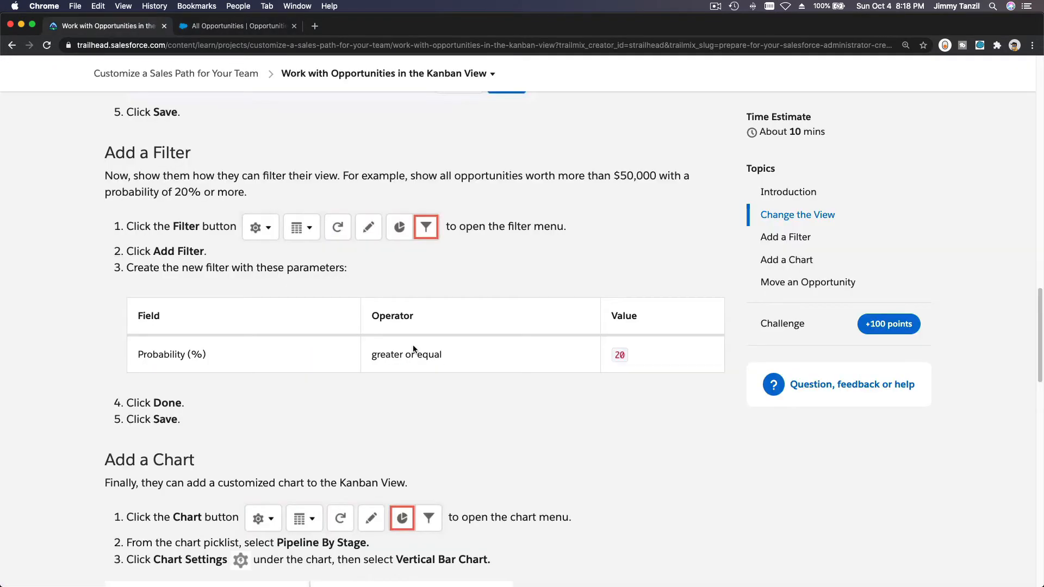
{"action": "scroll", "coordinate": [413, 349], "scroll_direction": "down", "scroll_amount": 6}
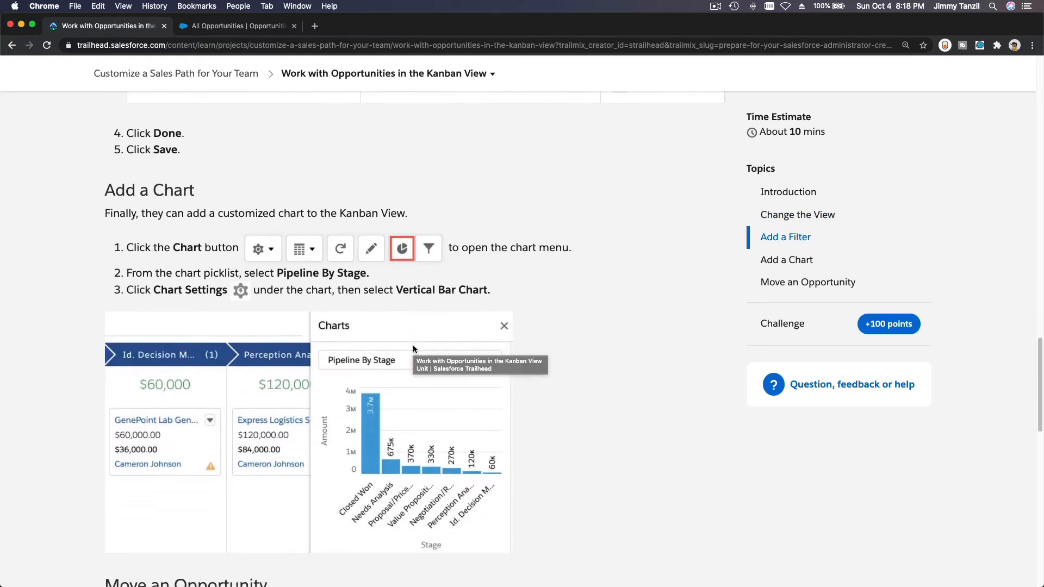
{"action": "scroll", "coordinate": [413, 349], "scroll_direction": "down", "scroll_amount": 1}
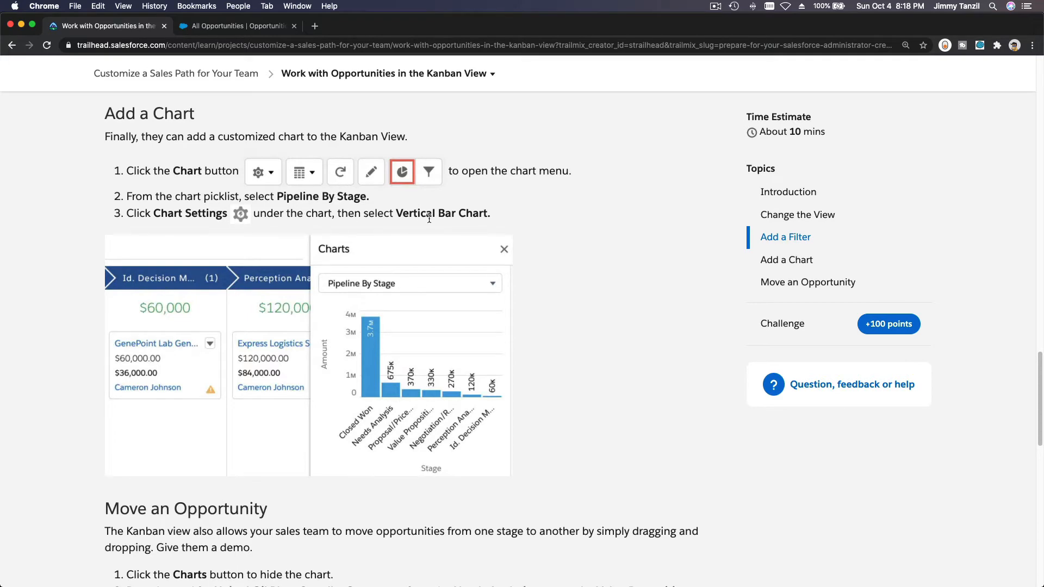
- In Salesforce, show the charts for the opportunities list and select the Pipeline By Stage chart
{"action": "left_click", "coordinate": [231, 30]}
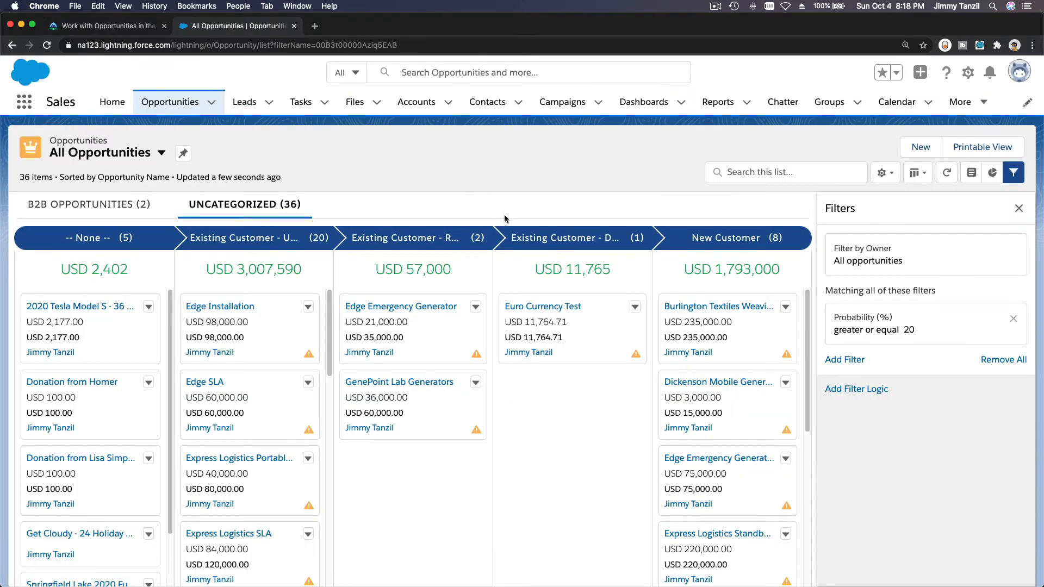
{"action": "left_click", "coordinate": [991, 172]}
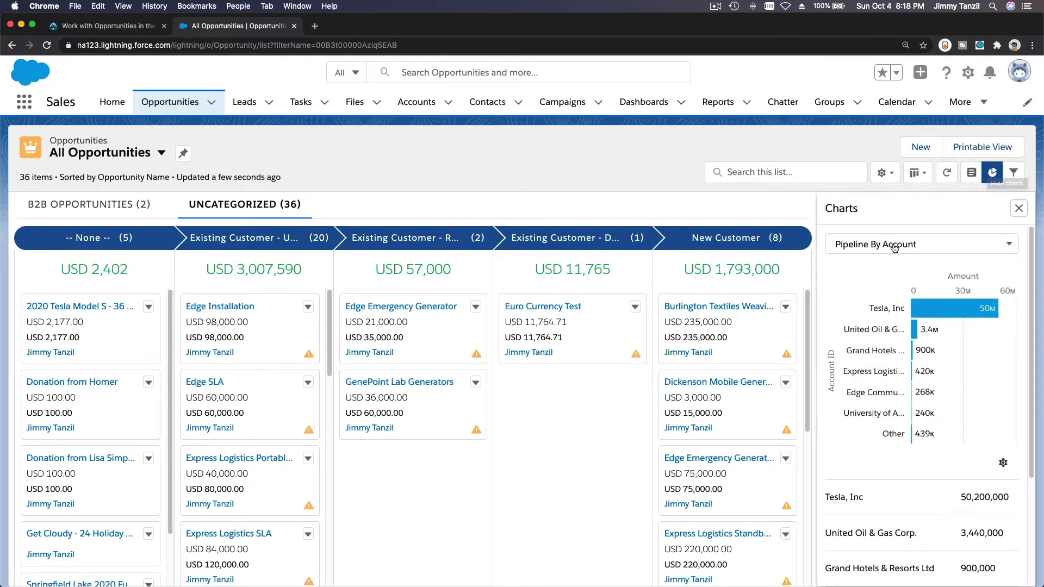
{"action": "left_click", "coordinate": [894, 247]}
{"action": "left_click", "coordinate": [897, 294]}
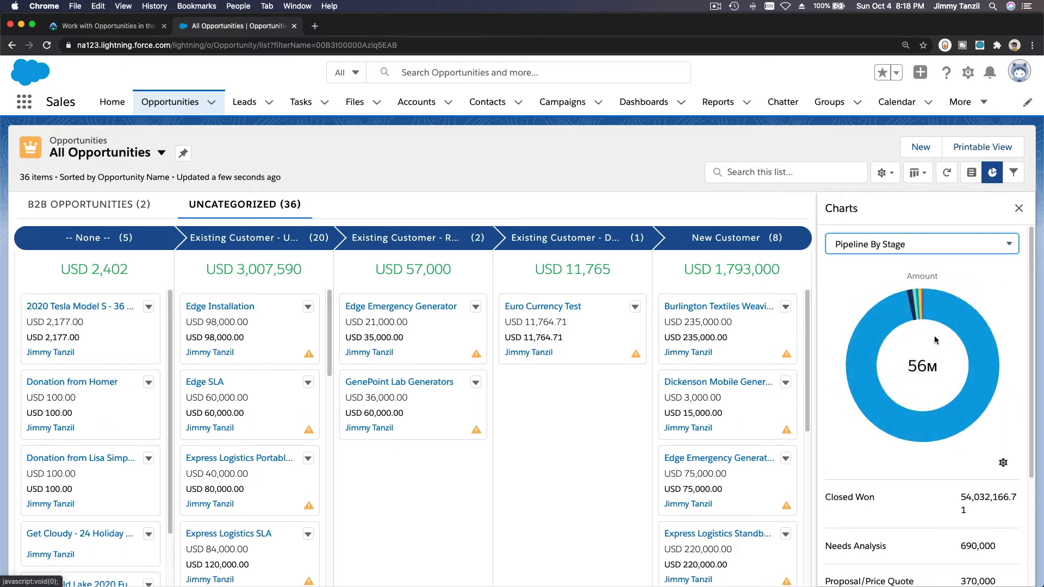
- Display the Pipeline By Stage chart as a Vertical Bar Chart
{"action": "scroll", "coordinate": [943, 335], "scroll_direction": "down", "scroll_amount": 1}
{"action": "scroll", "coordinate": [942, 335], "scroll_direction": "down", "scroll_amount": 3}
{"action": "scroll", "coordinate": [942, 335], "scroll_direction": "up", "scroll_amount": 5}
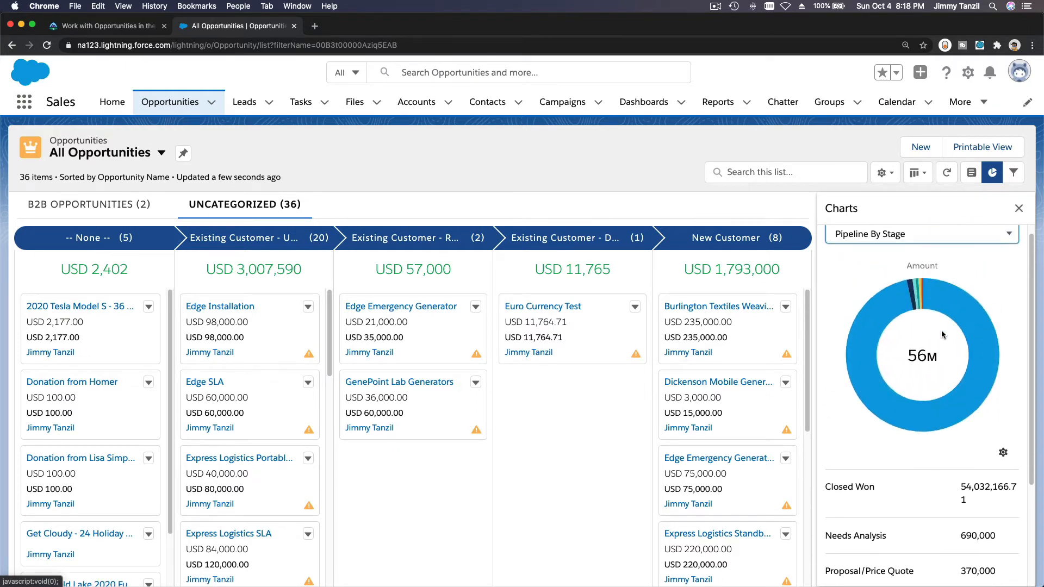
{"action": "scroll", "coordinate": [941, 331], "scroll_direction": "up", "scroll_amount": 1}
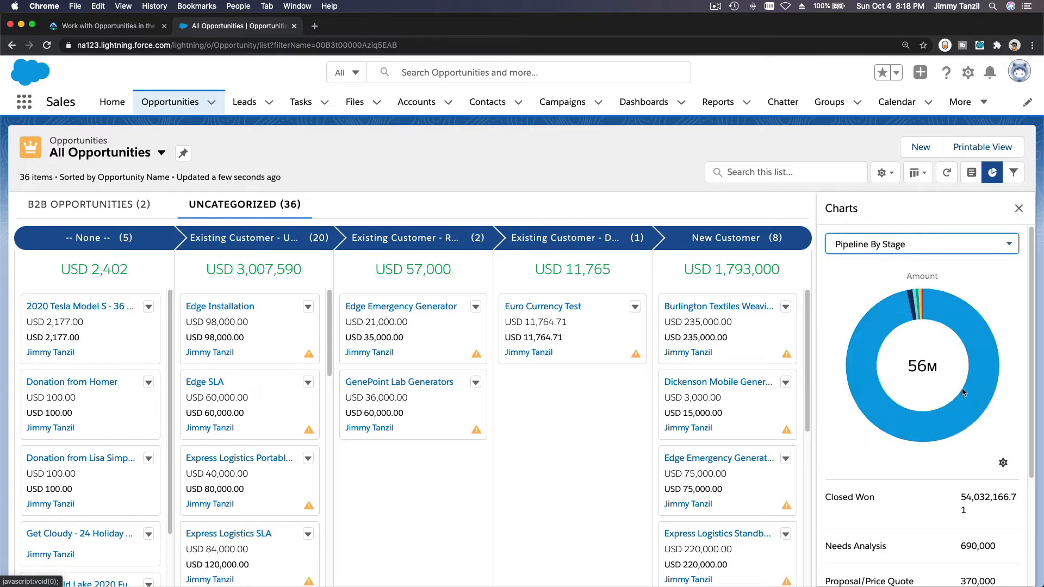
{"action": "left_click", "coordinate": [1003, 463]}
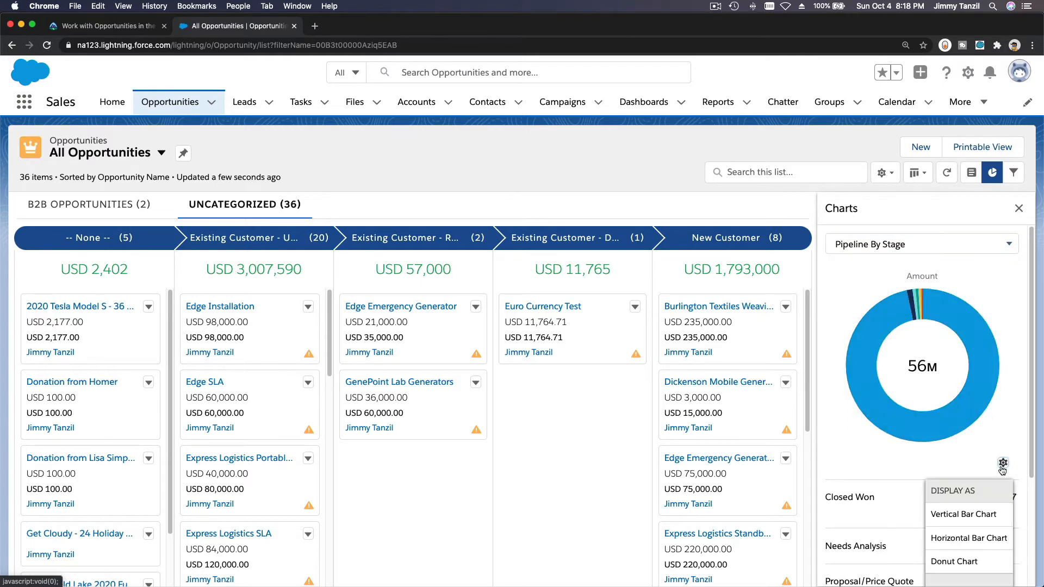
{"action": "left_click", "coordinate": [982, 524]}
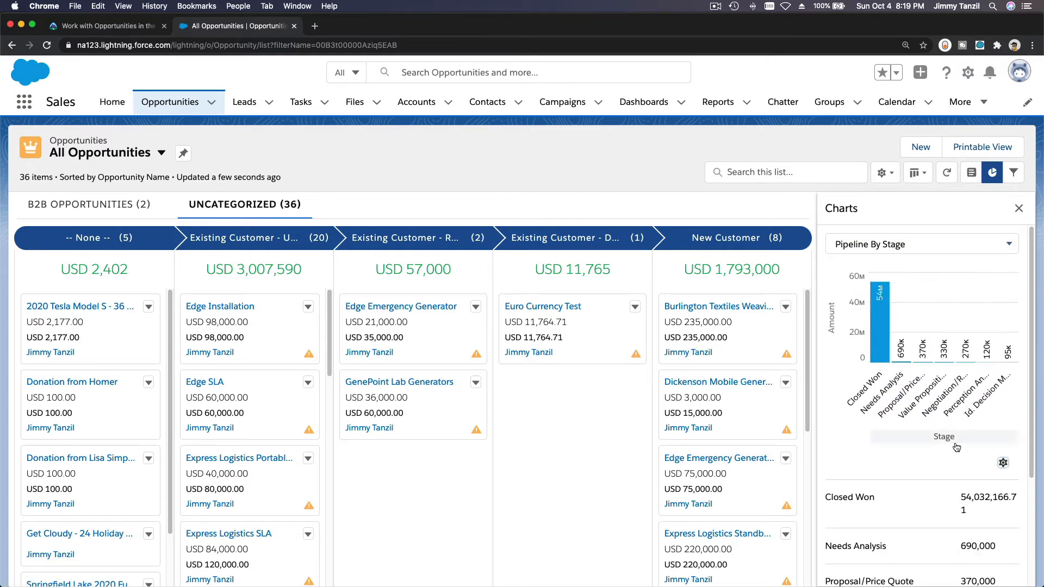
{"action": "mouse_move", "coordinate": [879, 360]}
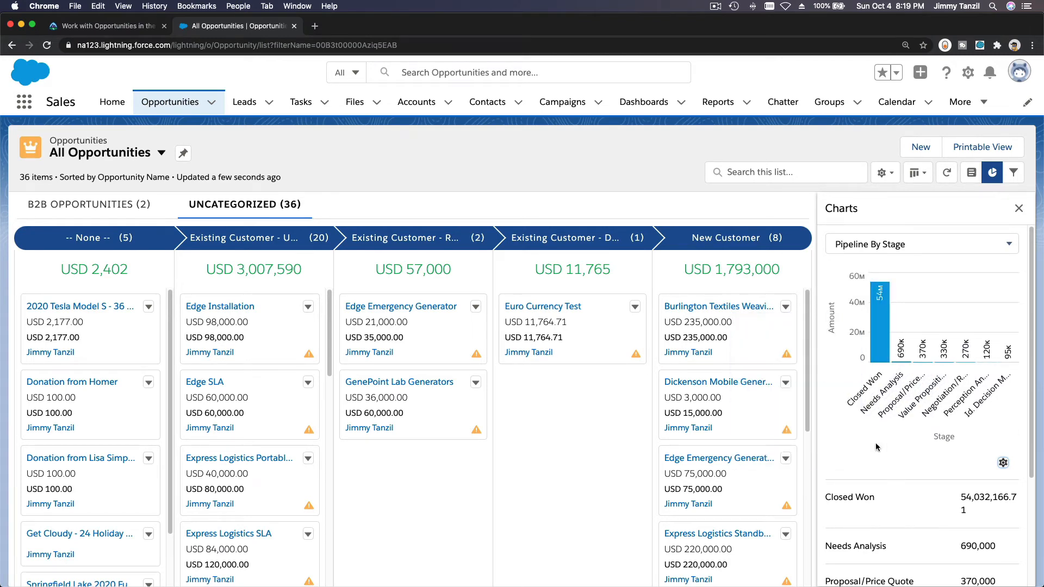
- Read the Move an Opportunity instructions in the Trailhead unit and hide the chart in Salesforce
{"action": "left_click", "coordinate": [91, 28]}
{"action": "scroll", "coordinate": [591, 378], "scroll_direction": "down", "scroll_amount": 6}
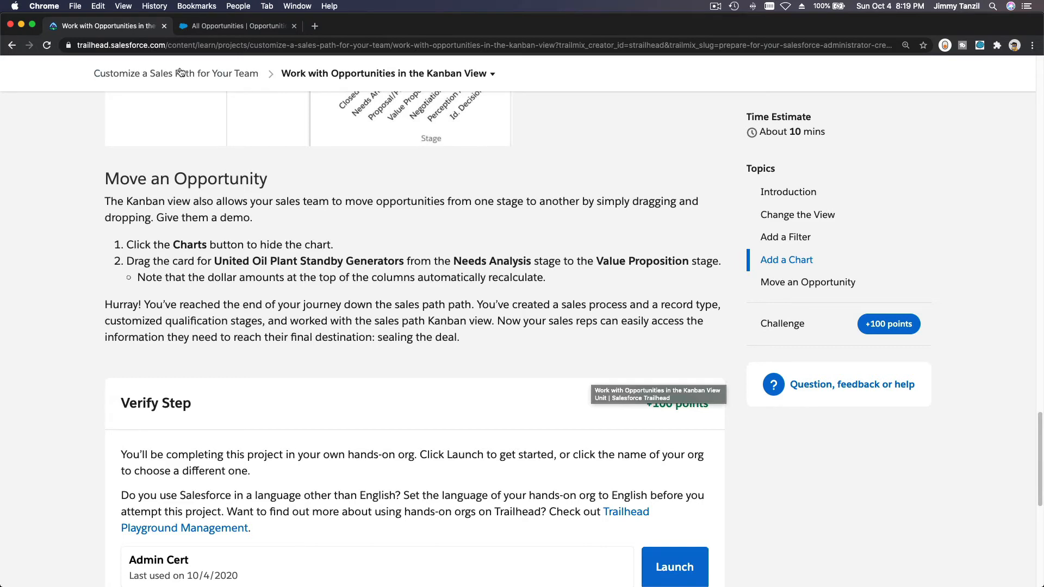
{"action": "left_click", "coordinate": [228, 26]}
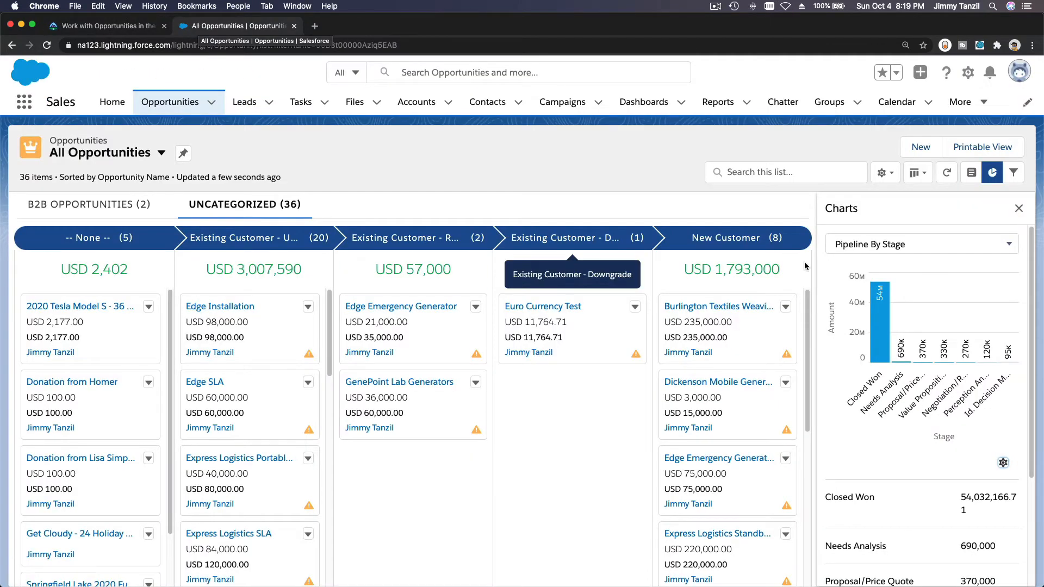
{"action": "left_click", "coordinate": [1017, 207]}
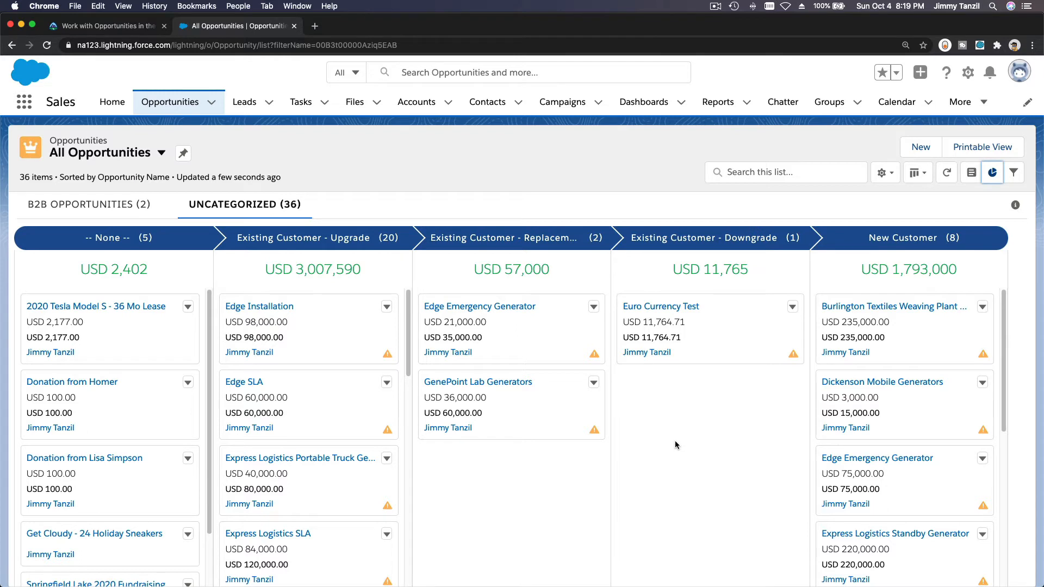
- Search the All Opportunities list for "United Oil" and look through the Existing Customer - Upgrade cards
{"action": "left_click", "coordinate": [760, 172]}
{"action": "type", "text": "United Oil"}
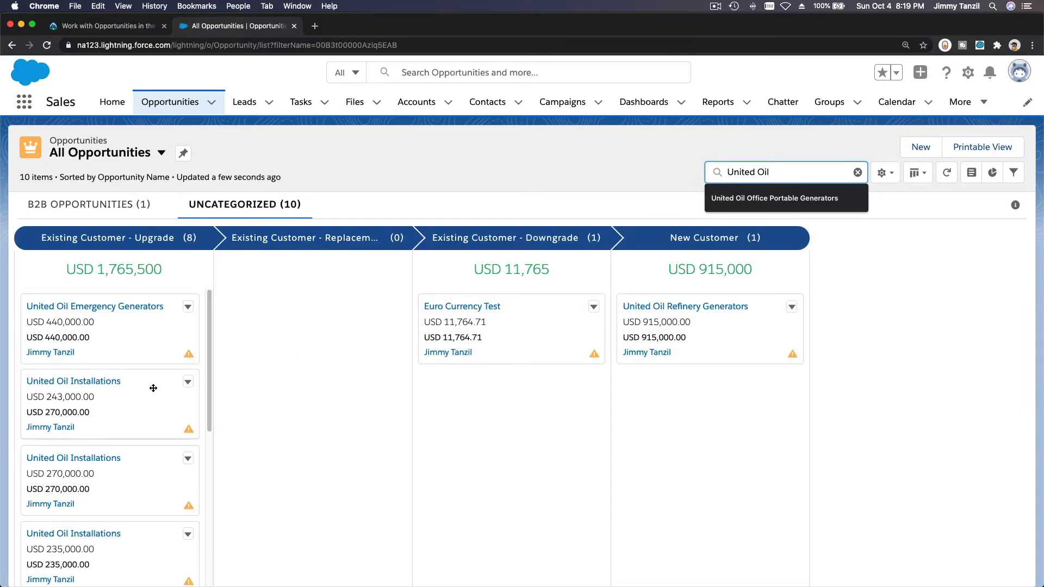
{"action": "scroll", "coordinate": [153, 387], "scroll_direction": "down", "scroll_amount": 1}
{"action": "scroll", "coordinate": [153, 387], "scroll_direction": "down", "scroll_amount": 5}
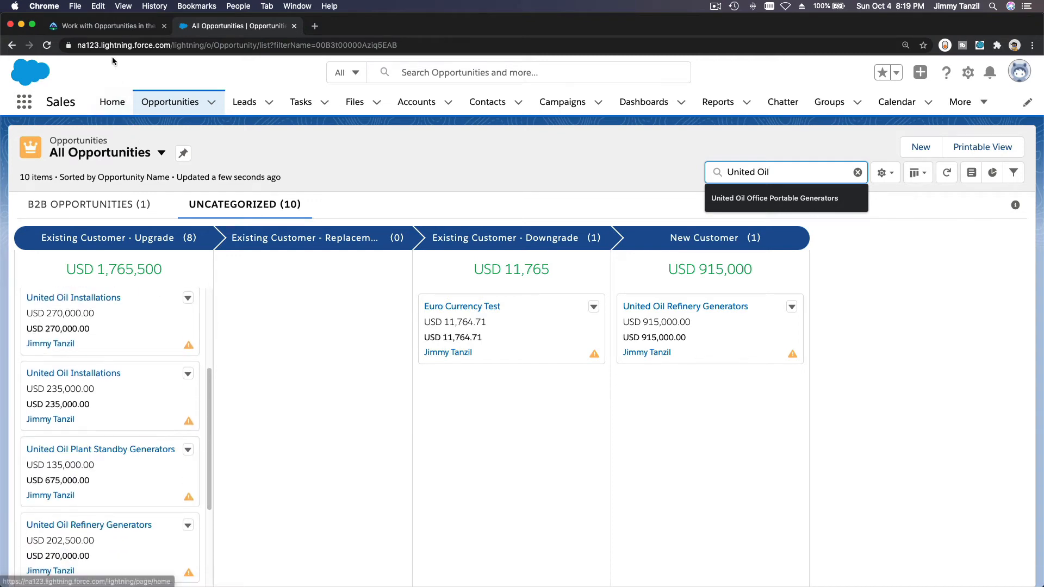
- Recheck the Move an Opportunity instructions in the Trailhead unit and return to the Salesforce opportunities board
{"action": "left_click", "coordinate": [107, 27]}
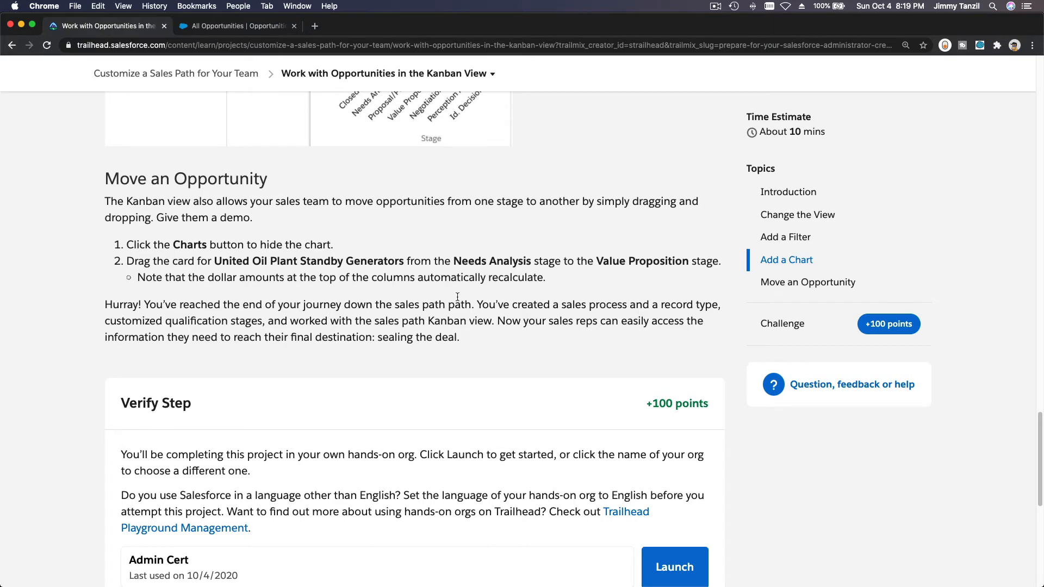
{"action": "left_click", "coordinate": [240, 29]}
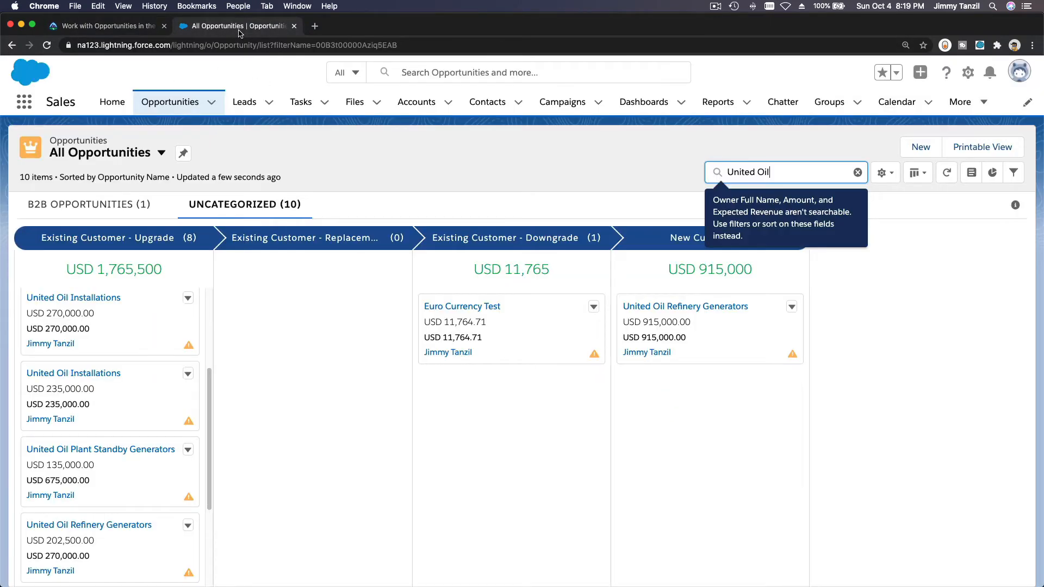
{"action": "left_click", "coordinate": [330, 354]}
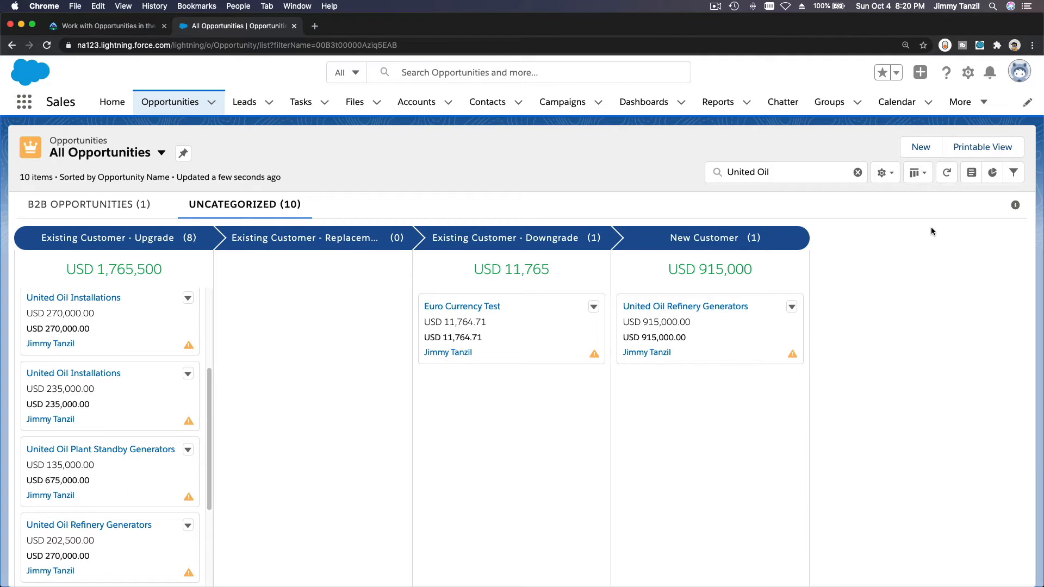
- Set the opportunities board's Kanban Settings to group by Stage and save them
{"action": "left_click", "coordinate": [918, 182]}
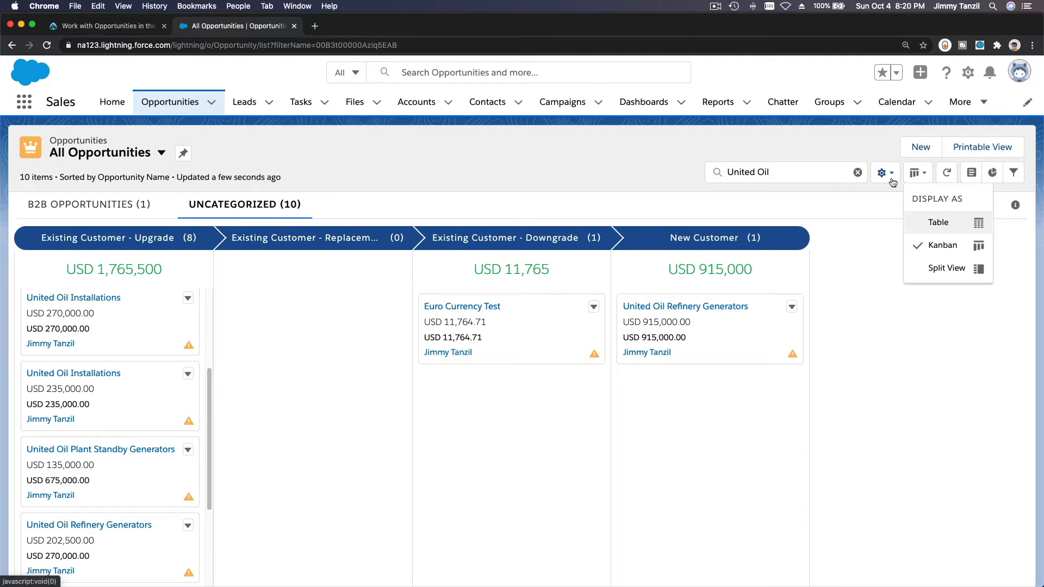
{"action": "left_click", "coordinate": [892, 182]}
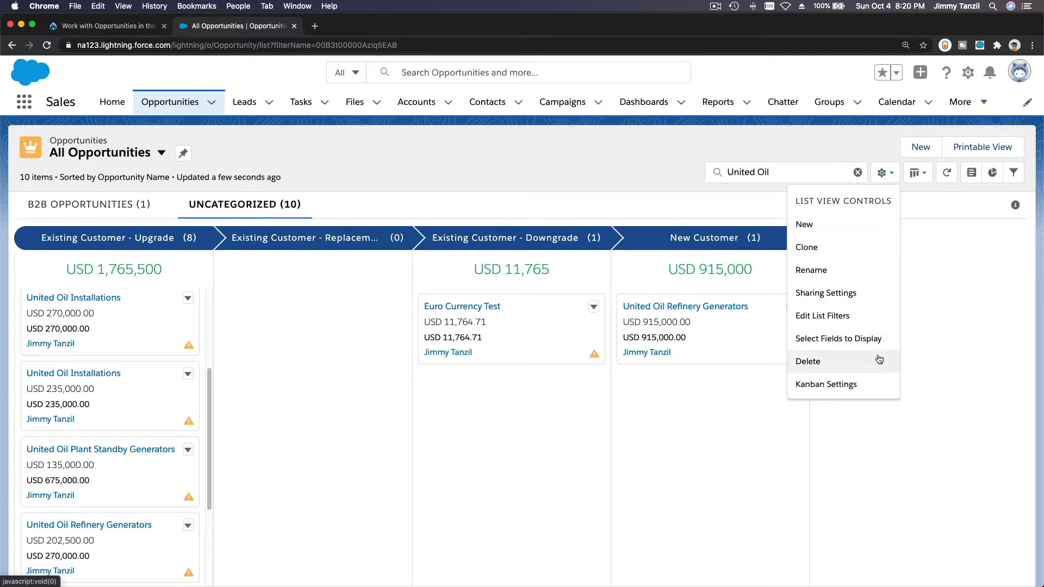
{"action": "left_click", "coordinate": [808, 383]}
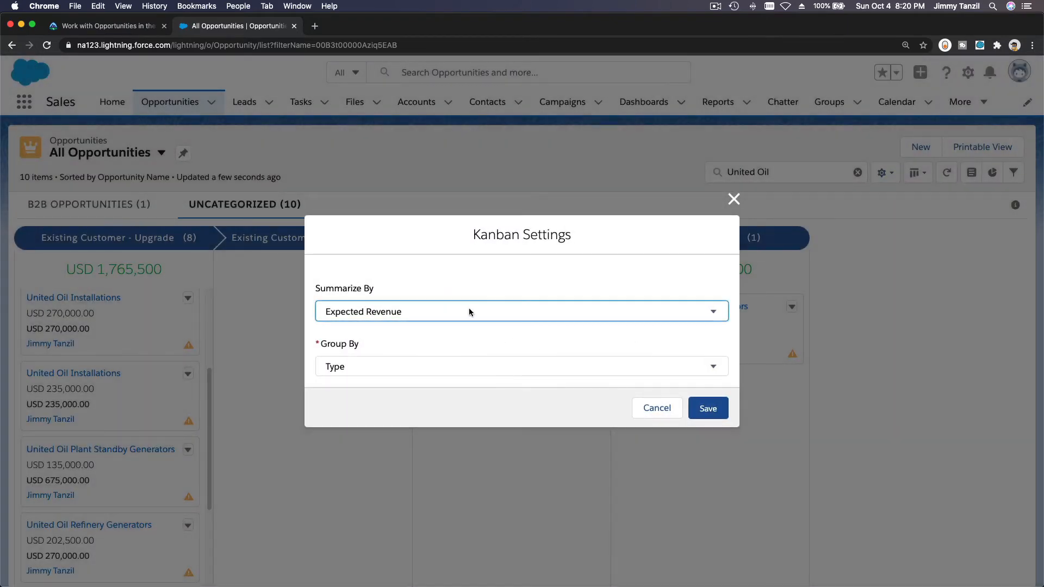
{"action": "left_click", "coordinate": [460, 367]}
{"action": "left_click", "coordinate": [489, 354]}
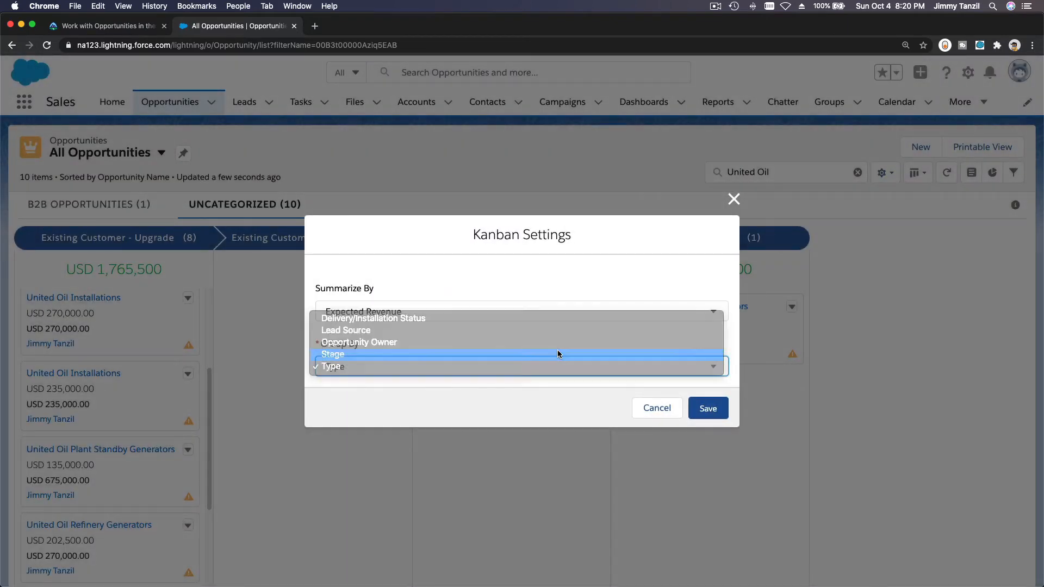
{"action": "left_click", "coordinate": [707, 410]}
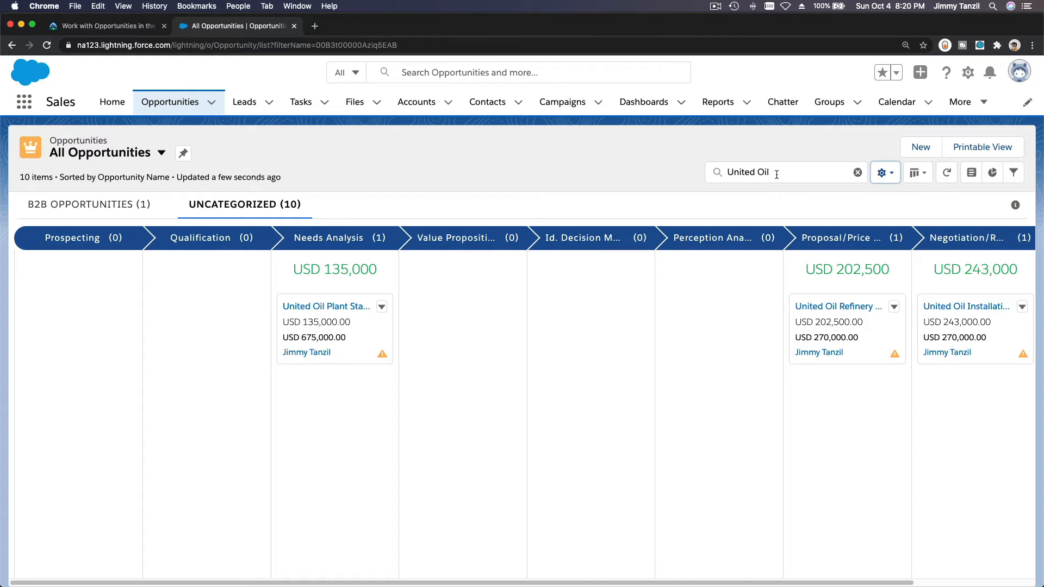
- Move the United Oil Plant Standby Generators card from Needs Analysis to Value Proposition, staying on the opportunities board
{"action": "left_click", "coordinate": [776, 174]}
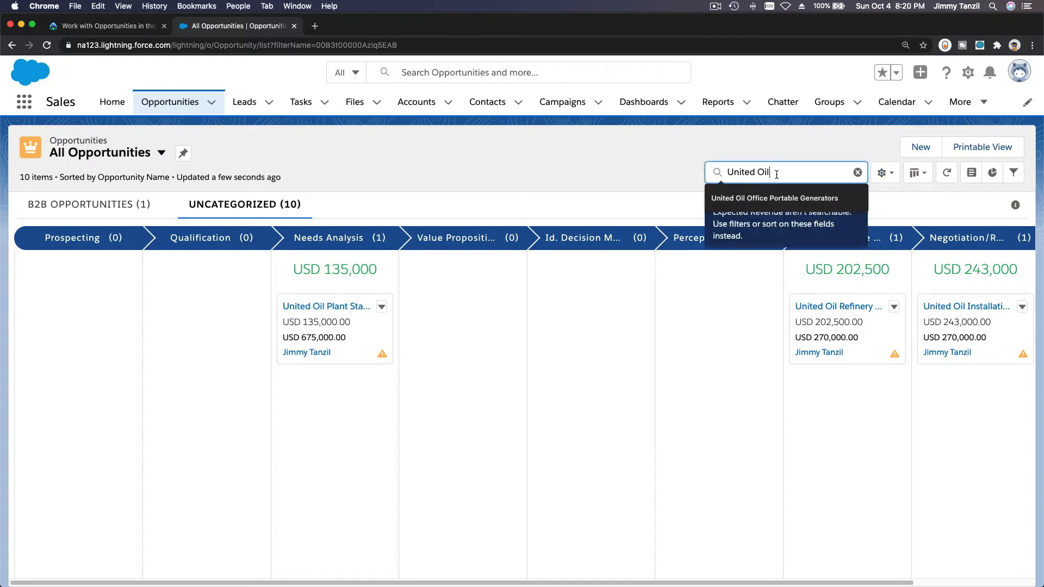
{"action": "left_click", "coordinate": [400, 366]}
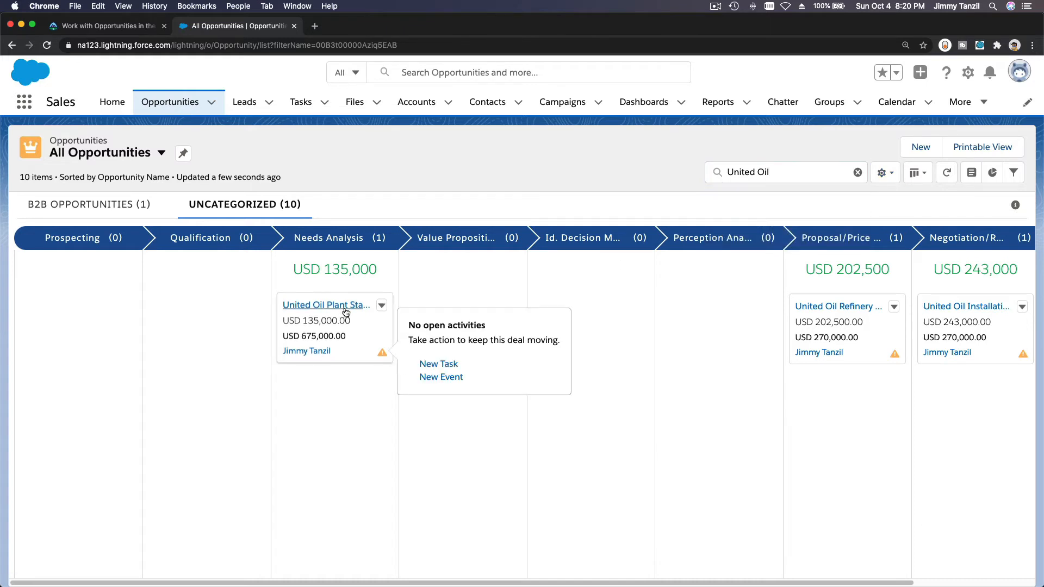
{"action": "left_click_drag", "start_coordinate": [340, 333], "coordinate": [426, 323]}
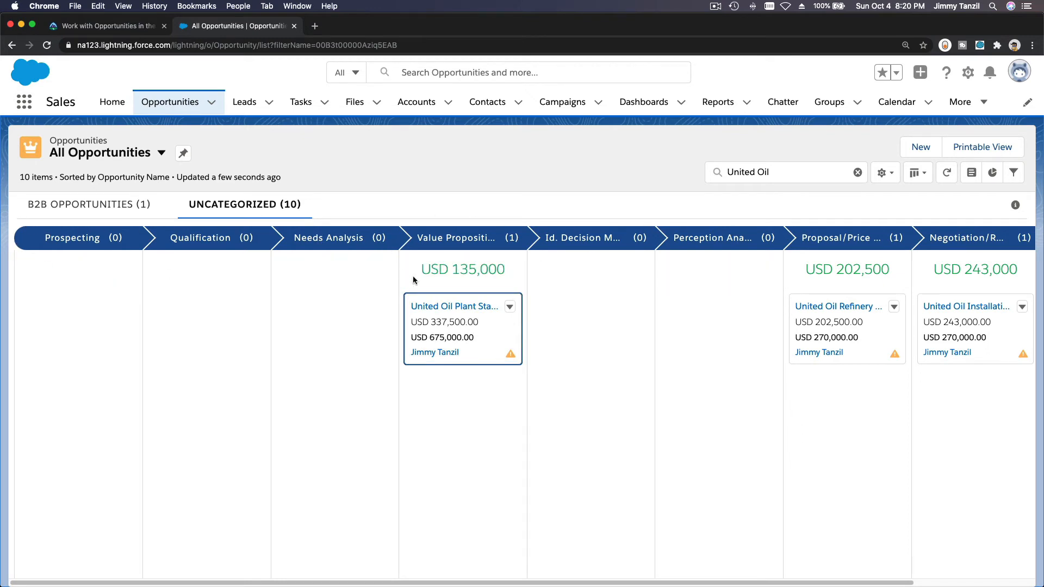
{"action": "left_click", "coordinate": [365, 103]}
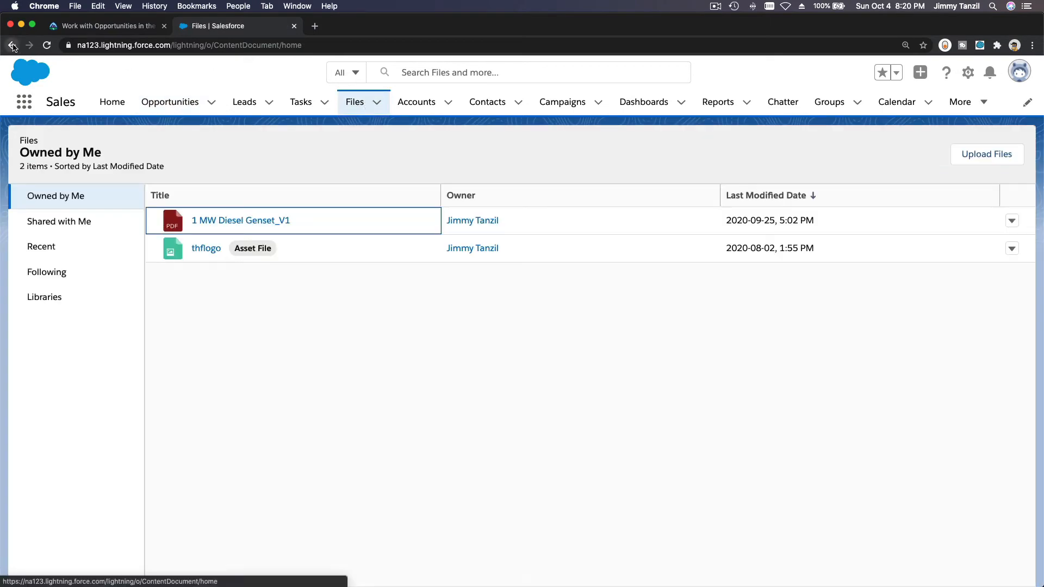
{"action": "left_click", "coordinate": [11, 45]}
- Switch to the Trailhead unit and submit the step for verification in the Admin Cert org
{"action": "left_click", "coordinate": [91, 28]}
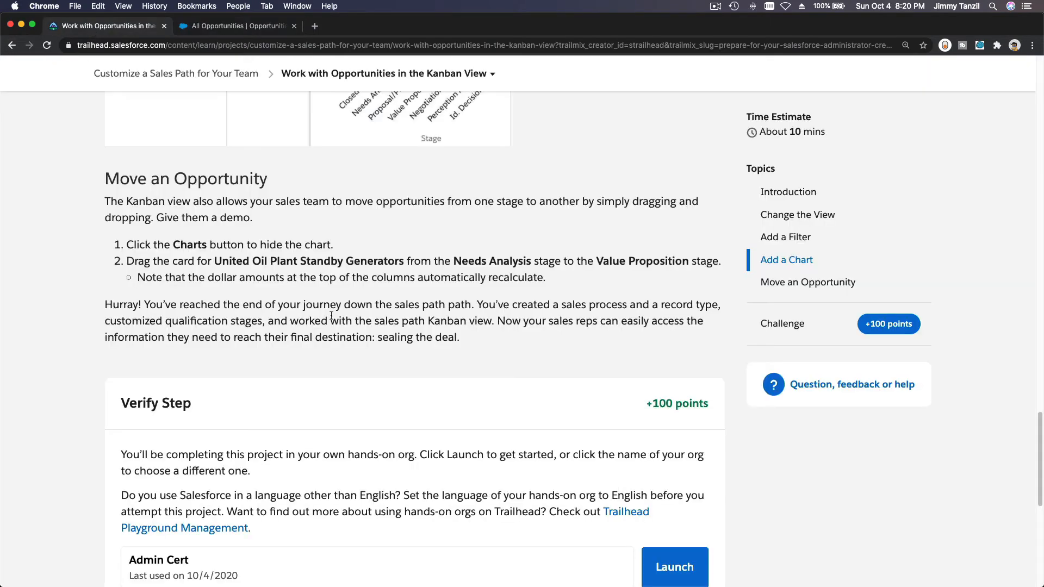
{"action": "scroll", "coordinate": [331, 314], "scroll_direction": "down", "scroll_amount": 5}
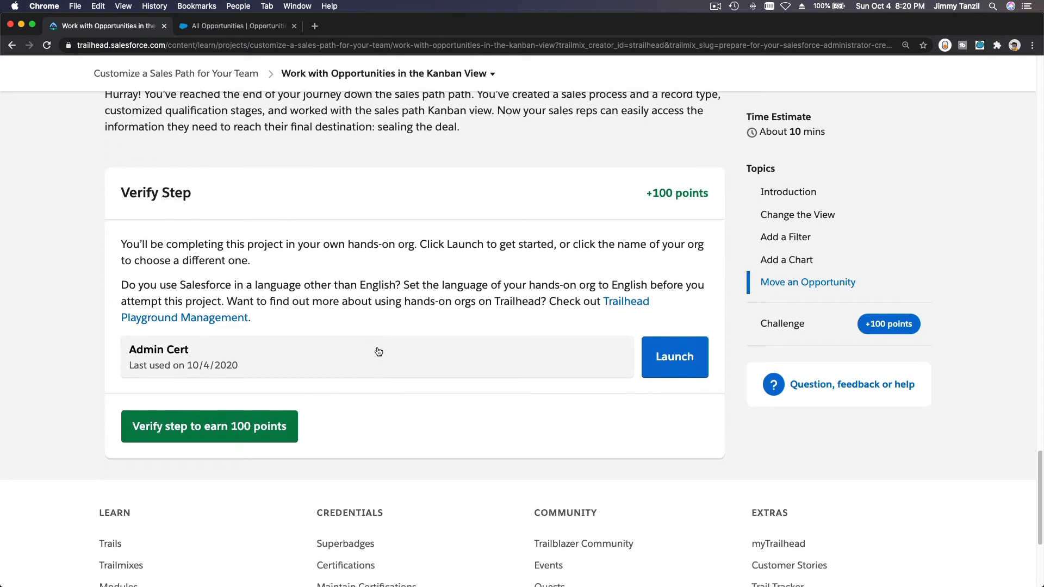
{"action": "left_click", "coordinate": [229, 419]}
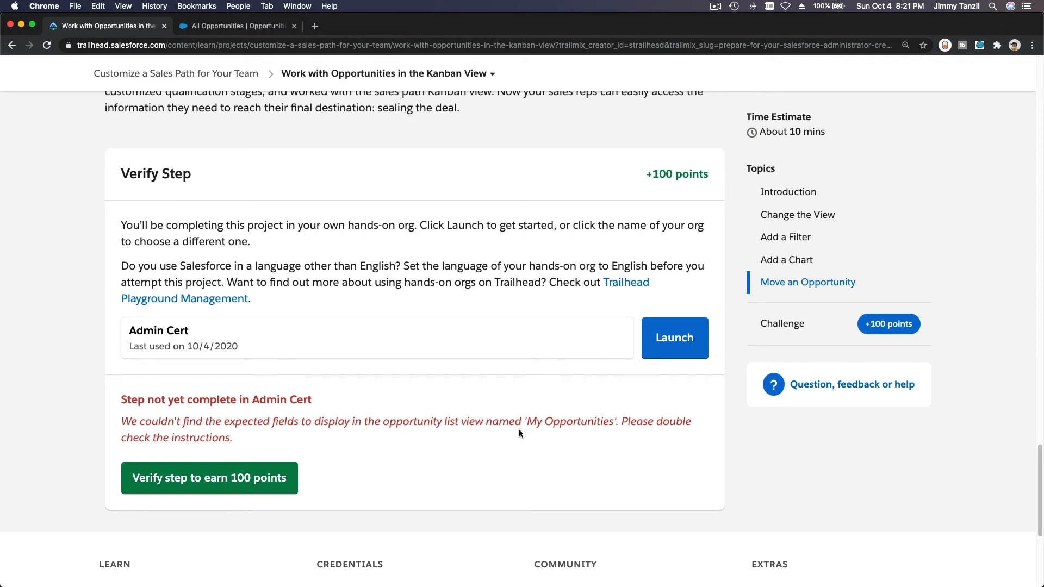
- Review the unit's Add a Filter and Add a Chart instructions against the verification feedback
{"action": "scroll", "coordinate": [519, 433], "scroll_direction": "up", "scroll_amount": 8}
{"action": "scroll", "coordinate": [519, 434], "scroll_direction": "up", "scroll_amount": 6}
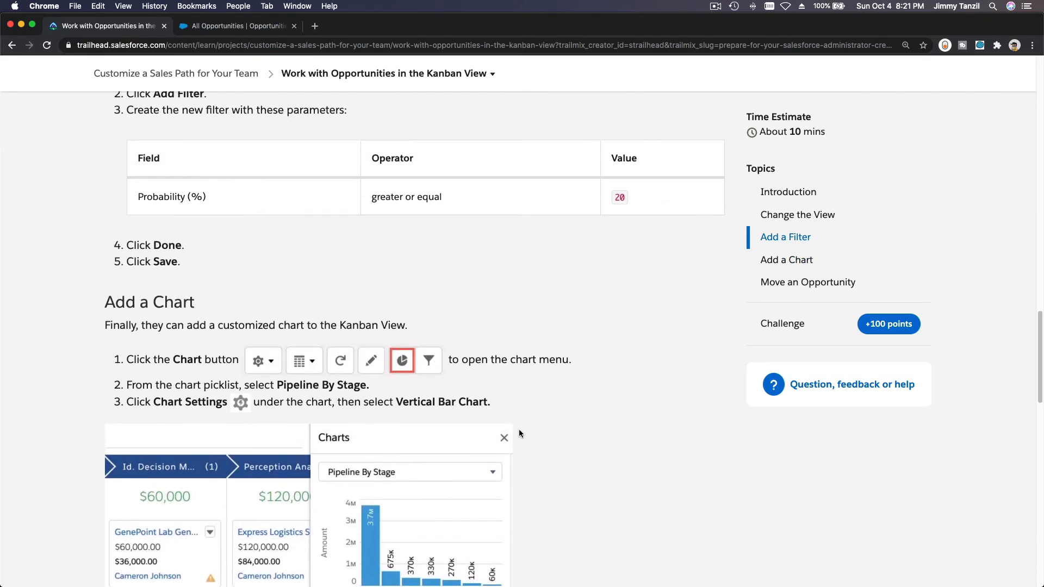
{"action": "scroll", "coordinate": [519, 433], "scroll_direction": "up", "scroll_amount": 3}
{"action": "scroll", "coordinate": [519, 430], "scroll_direction": "down", "scroll_amount": 20}
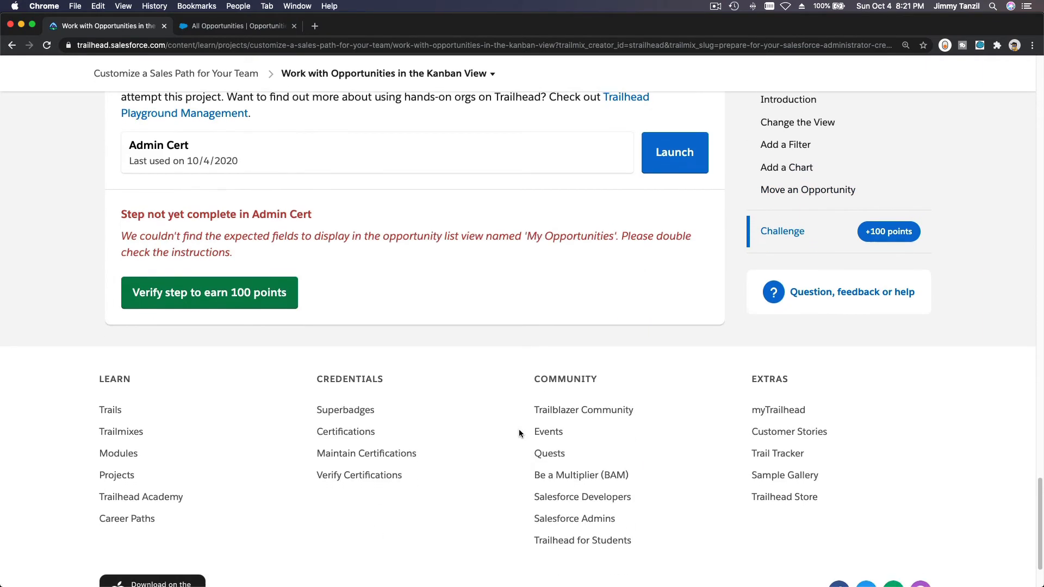
- In Salesforce, switch the opportunities list view to My Opportunities and display it as Kanban
{"action": "left_click", "coordinate": [233, 27]}
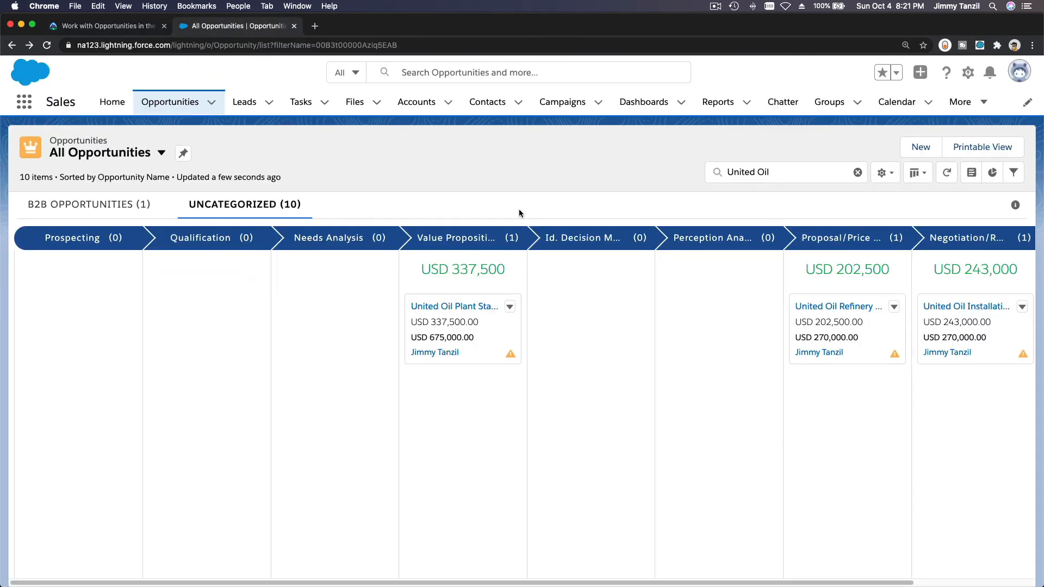
{"action": "left_click", "coordinate": [131, 154]}
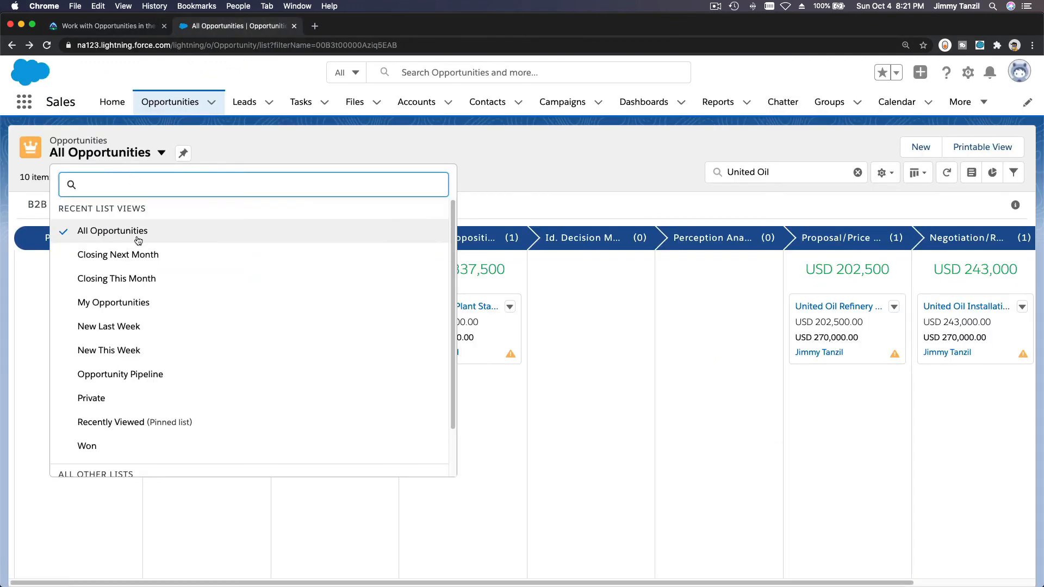
{"action": "left_click", "coordinate": [145, 311]}
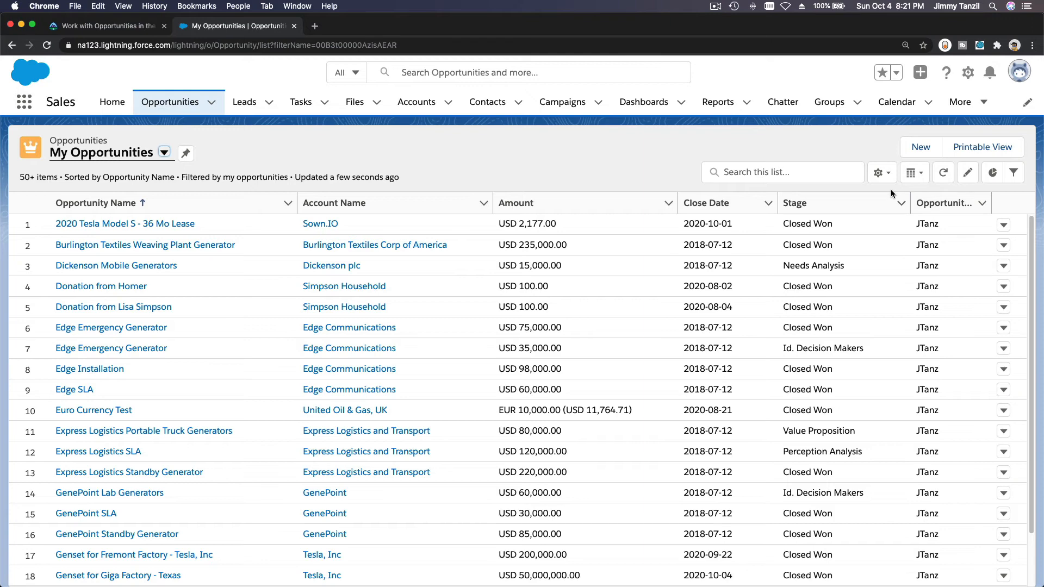
{"action": "left_click", "coordinate": [915, 174]}
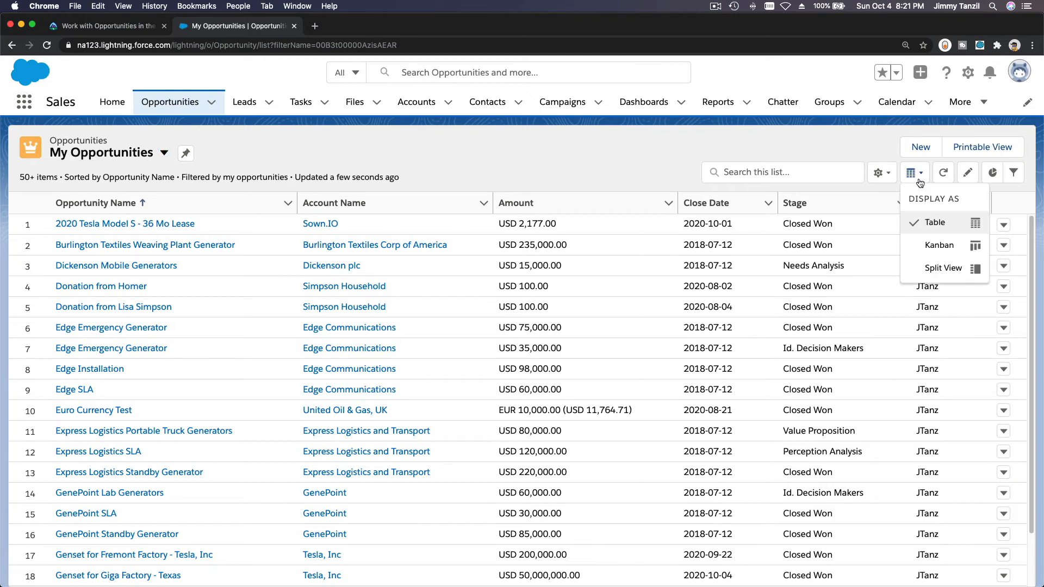
{"action": "left_click", "coordinate": [937, 244]}
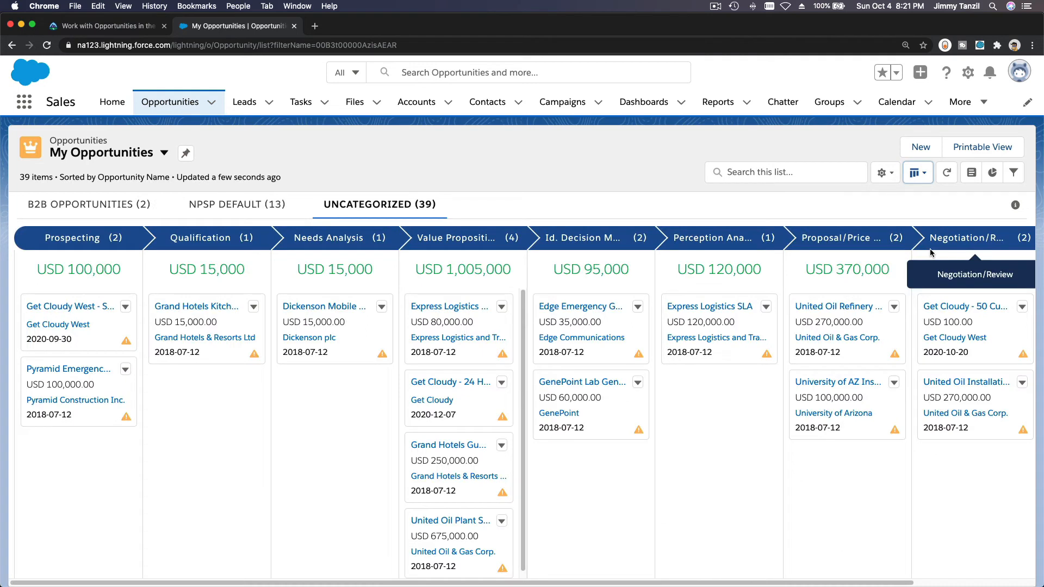
- Add a new filter to the My Opportunities list view on the Probability (%) field
{"action": "left_click", "coordinate": [1013, 172]}
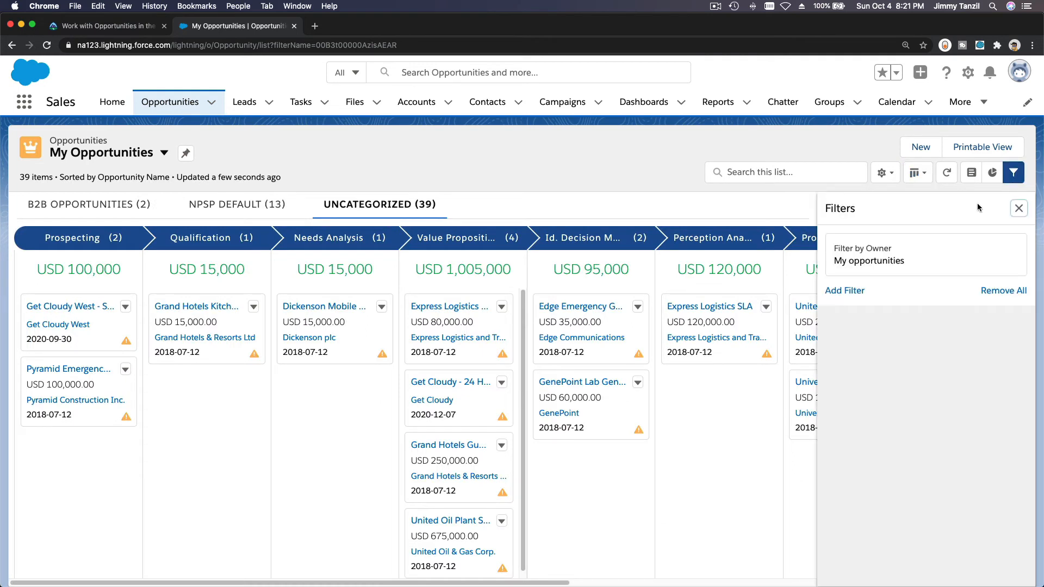
{"action": "left_click", "coordinate": [847, 292]}
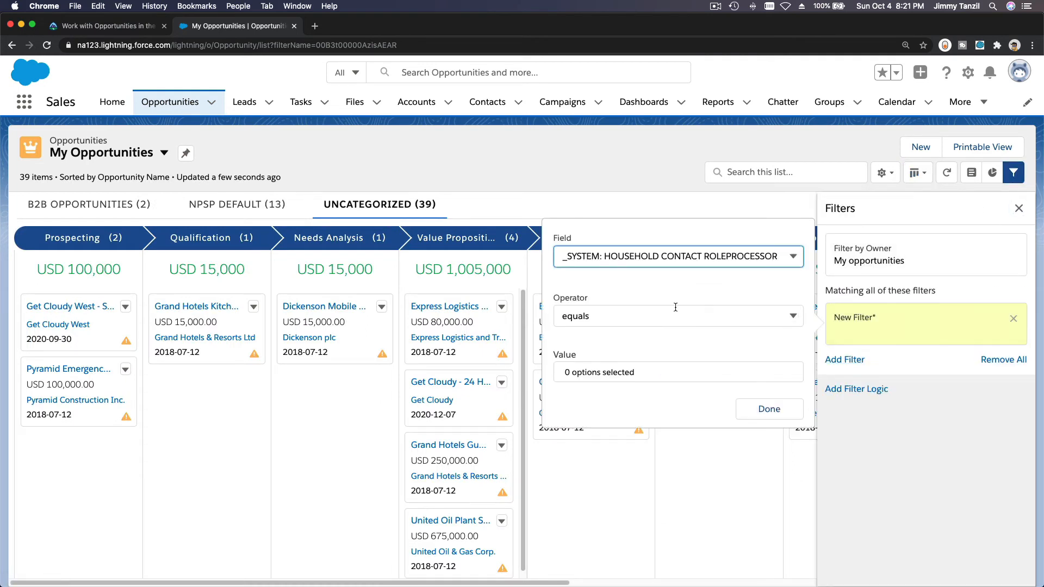
{"action": "left_click", "coordinate": [659, 263]}
{"action": "scroll", "coordinate": [659, 310], "scroll_direction": "down", "scroll_amount": 20}
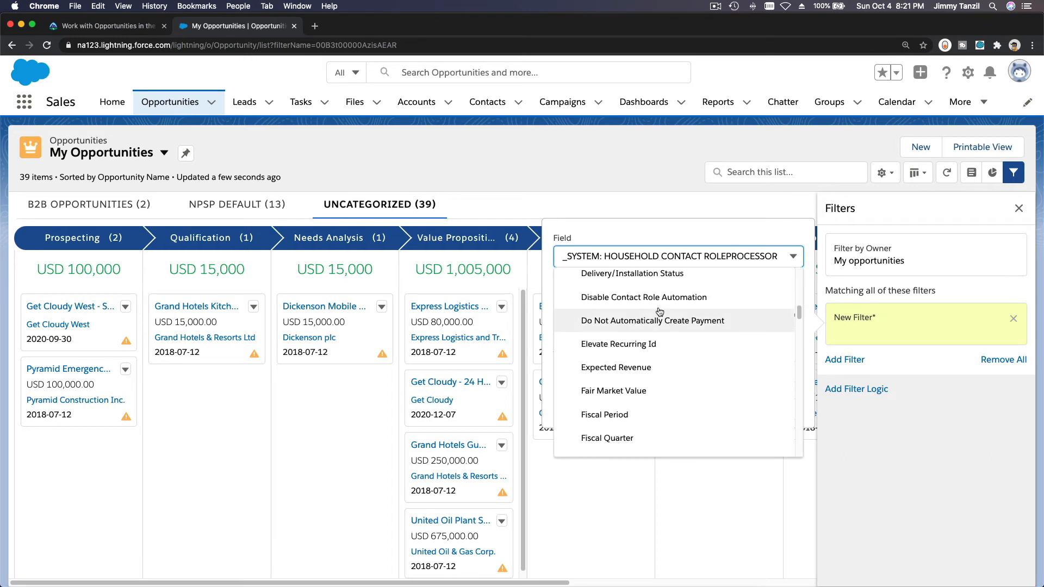
{"action": "scroll", "coordinate": [660, 311], "scroll_direction": "down", "scroll_amount": 15}
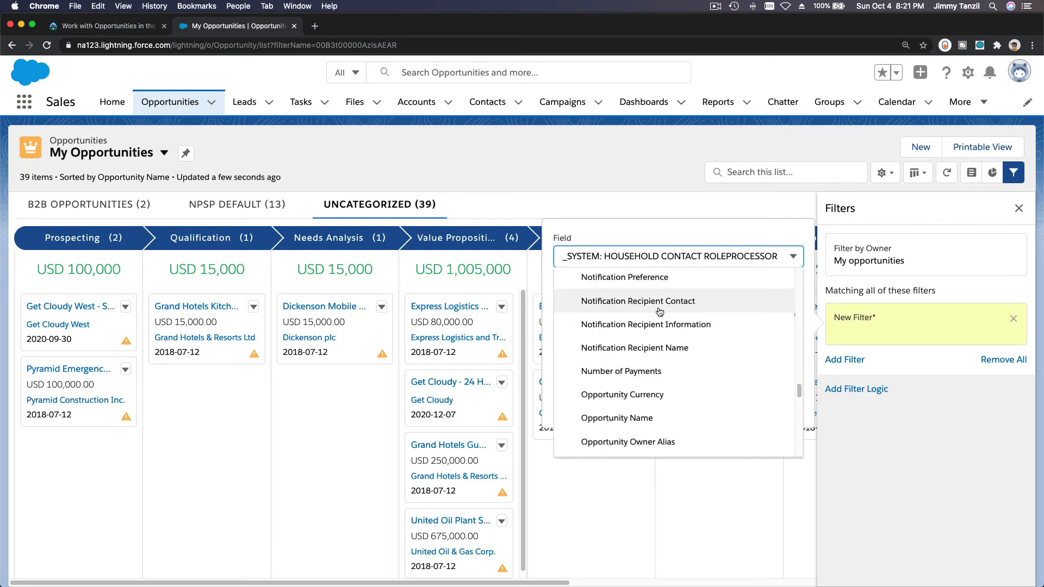
{"action": "scroll", "coordinate": [659, 312], "scroll_direction": "down", "scroll_amount": 3}
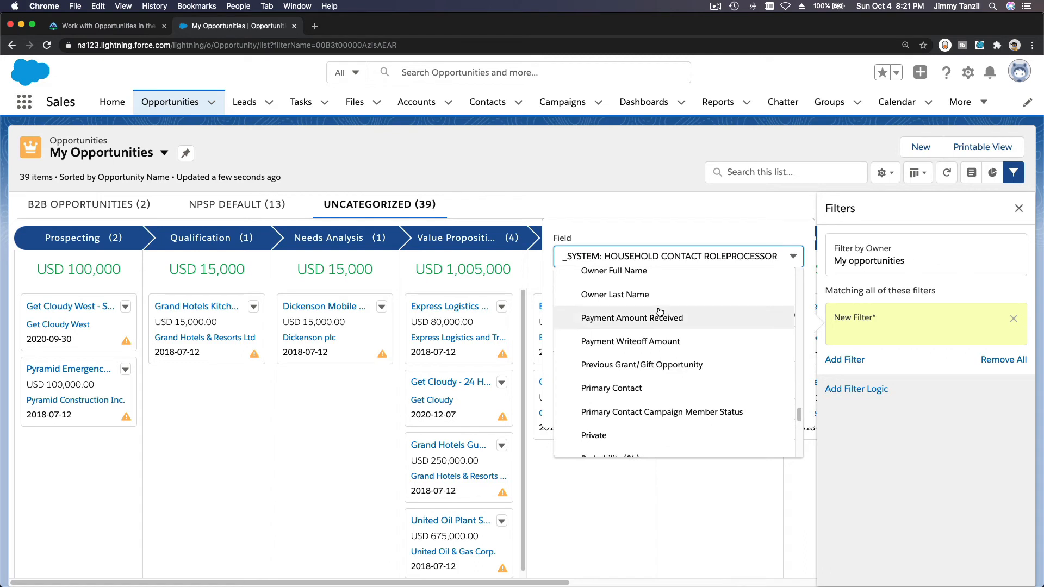
{"action": "scroll", "coordinate": [661, 310], "scroll_direction": "down", "scroll_amount": 3}
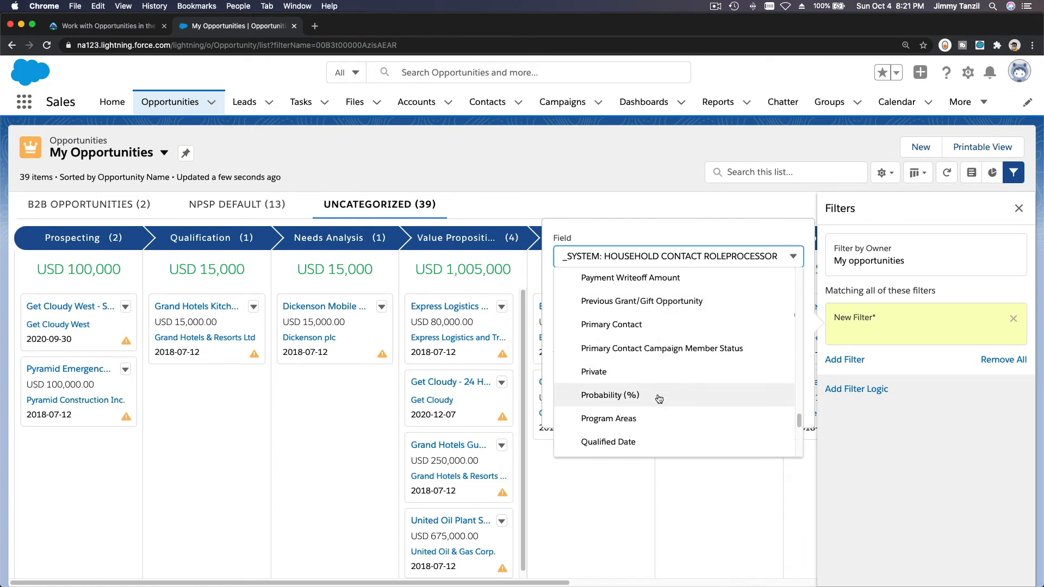
{"action": "left_click", "coordinate": [595, 396]}
- Set the Probability filter to greater or equal 20 and save the My Opportunities list view
{"action": "left_click", "coordinate": [635, 313]}
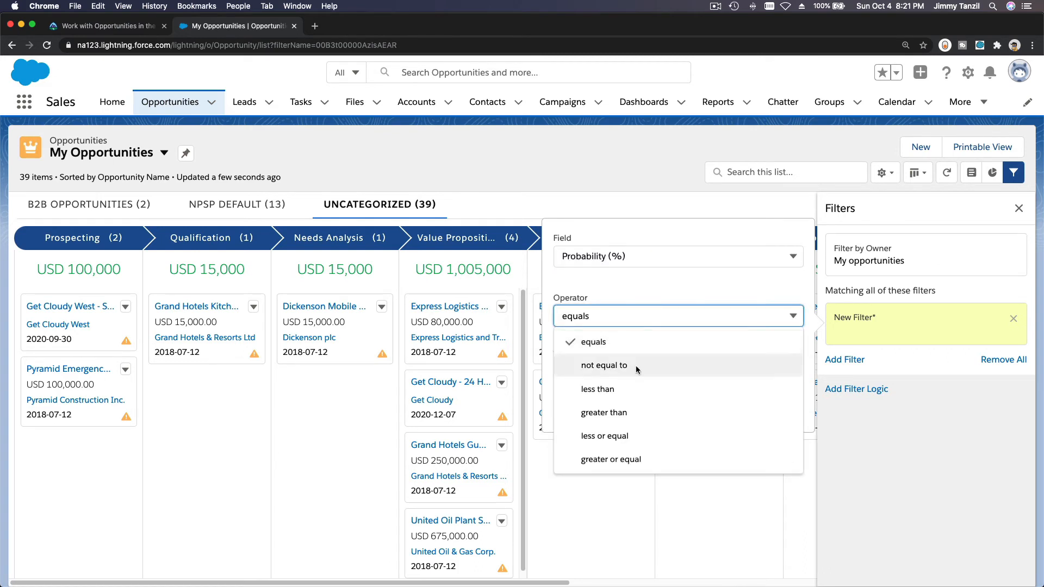
{"action": "left_click", "coordinate": [630, 457]}
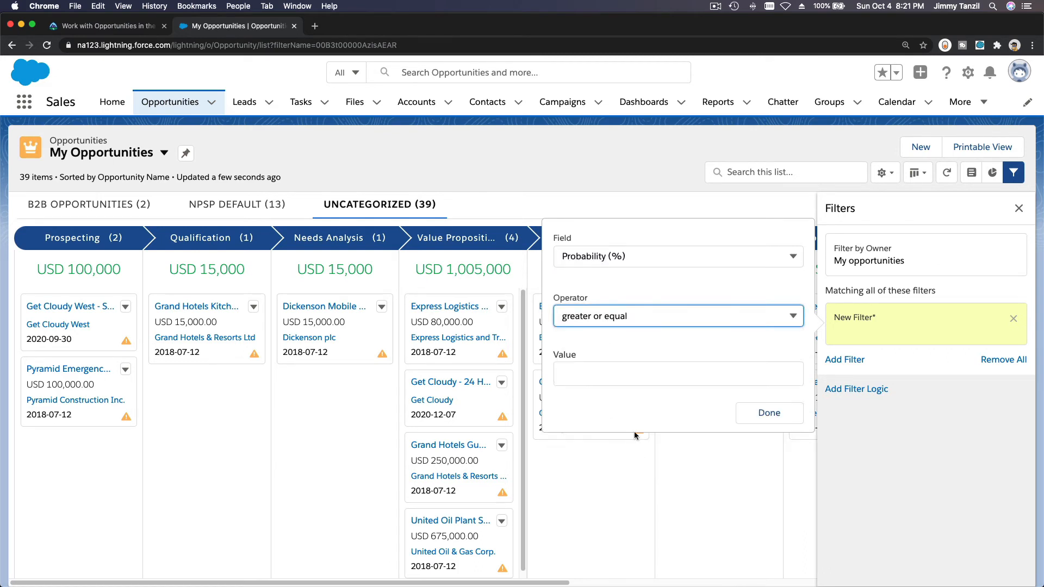
{"action": "left_click", "coordinate": [628, 373]}
{"action": "type", "text": "20"}
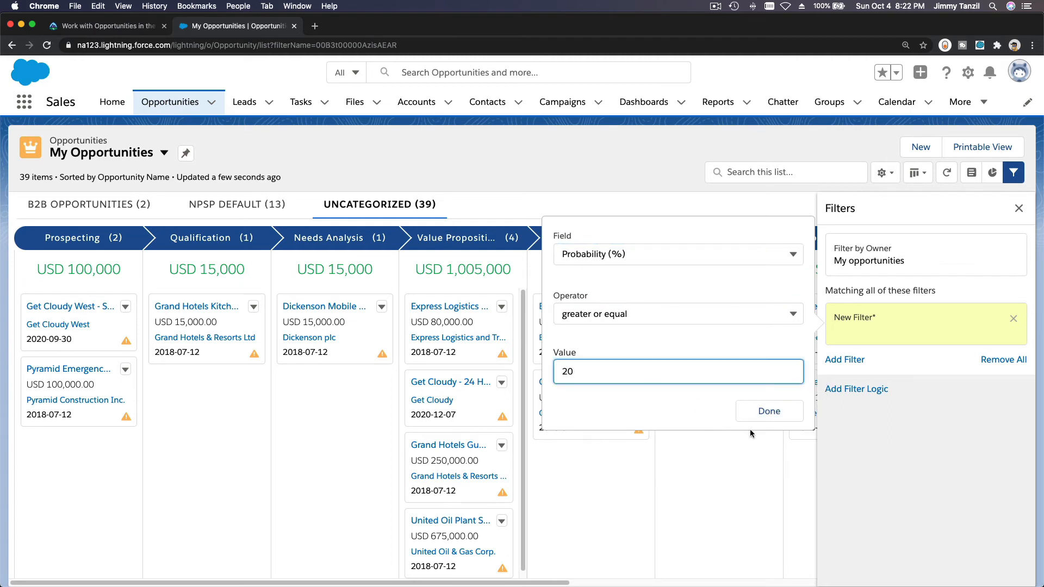
{"action": "left_click", "coordinate": [758, 414]}
{"action": "left_click", "coordinate": [983, 212]}
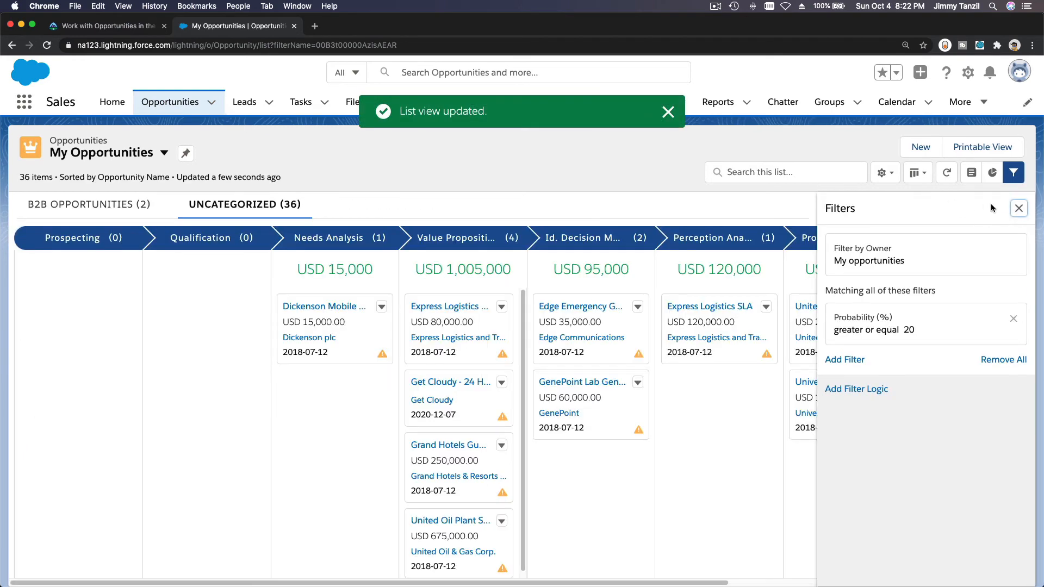
- Display the Pipeline By Stage chart for My Opportunities as a vertical bar chart, and hide the chart again
{"action": "left_click", "coordinate": [992, 172]}
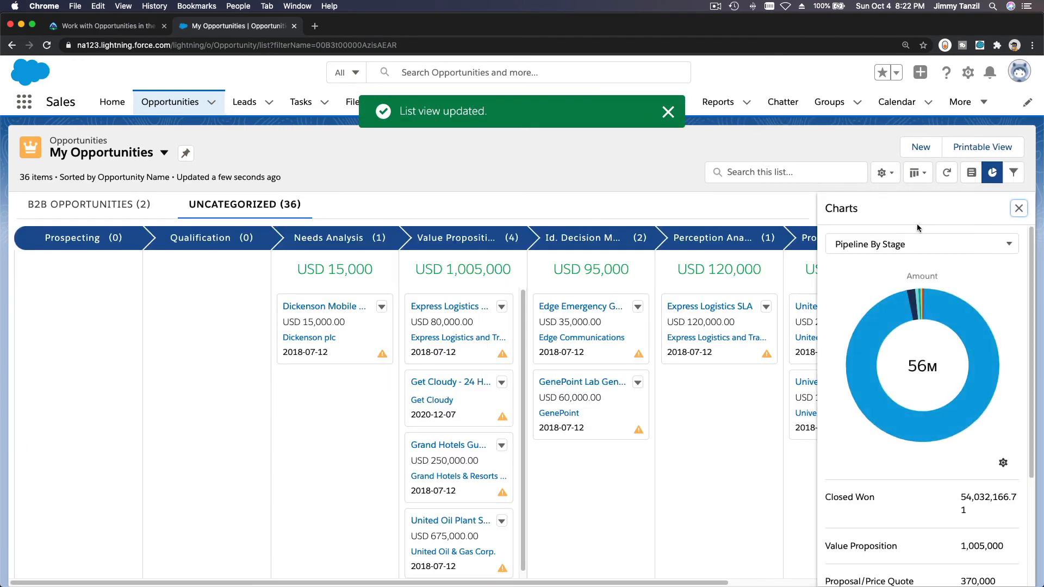
{"action": "left_click", "coordinate": [1002, 462]}
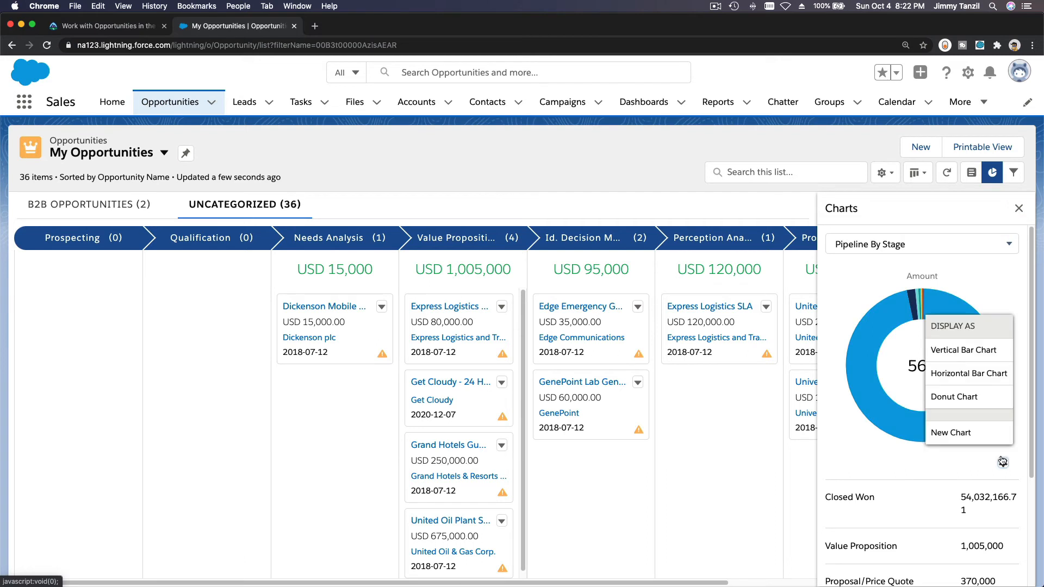
{"action": "left_click", "coordinate": [984, 351]}
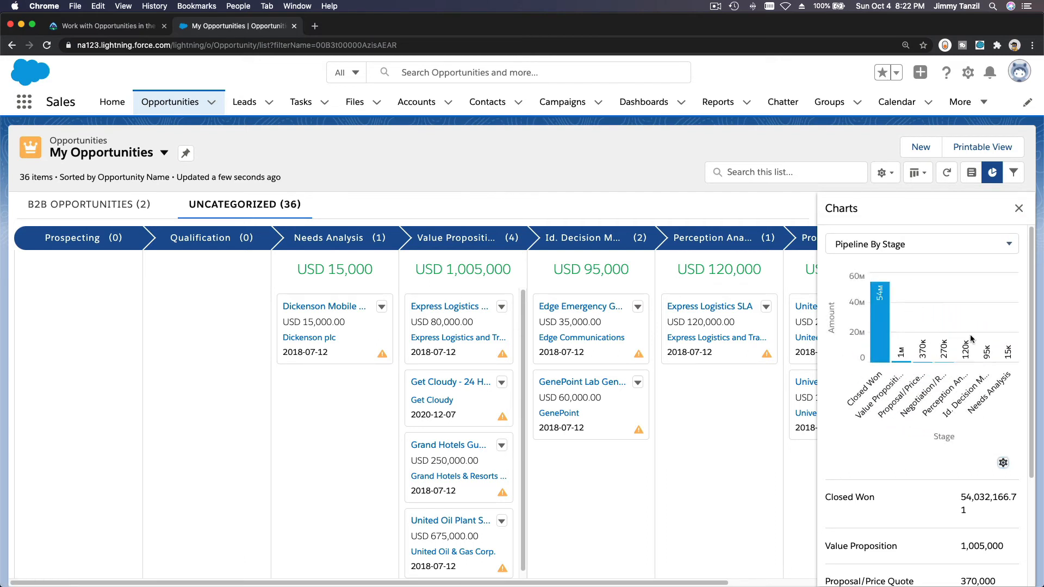
{"action": "left_click", "coordinate": [1018, 208]}
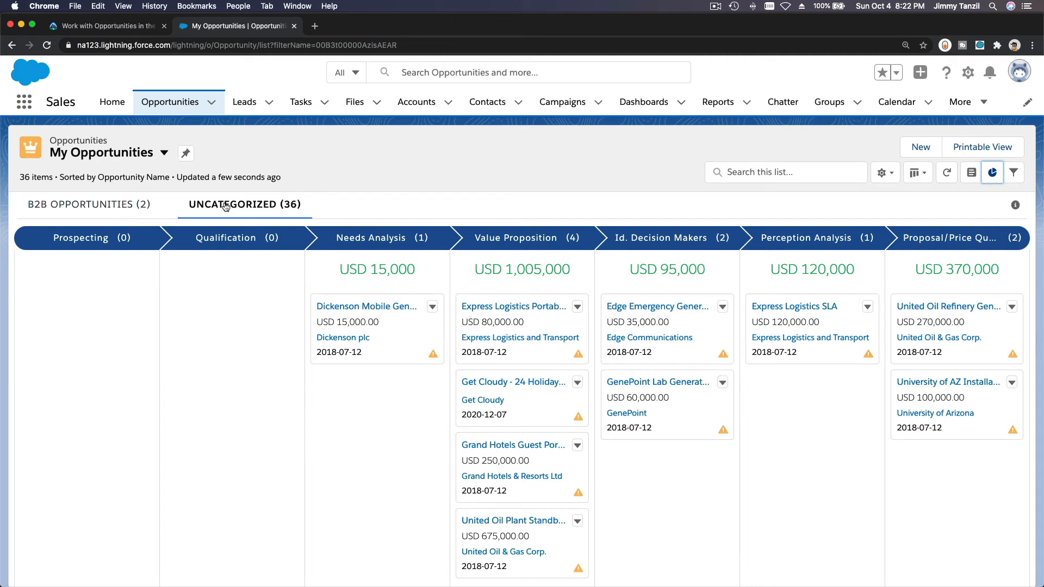
- Consult Trailhead's Move an Opportunity instructions, and search the My Opportunities list in Salesforce for "United", clearing the search when done
{"action": "left_click", "coordinate": [766, 172]}
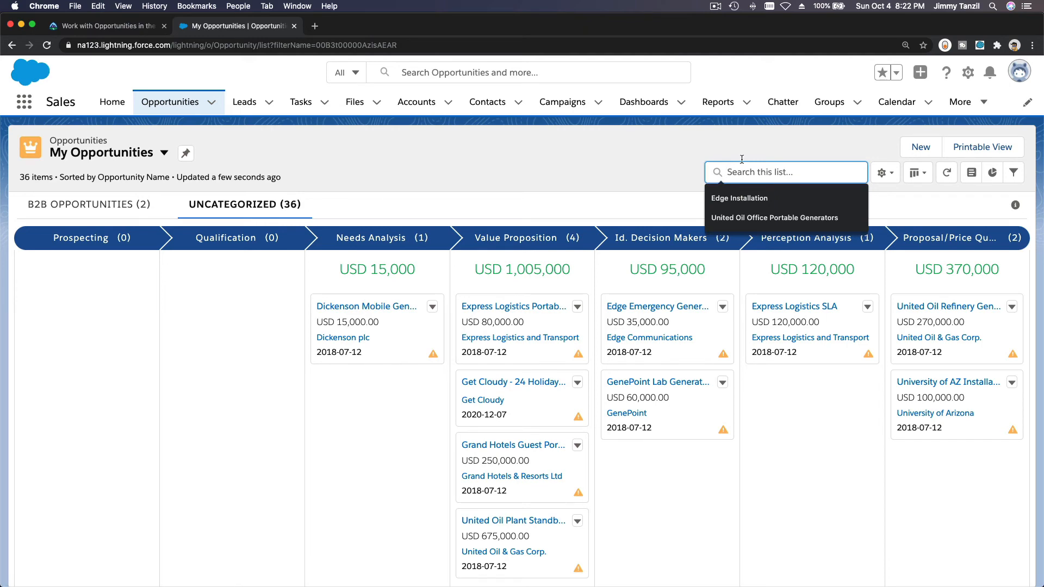
{"action": "left_click", "coordinate": [87, 27]}
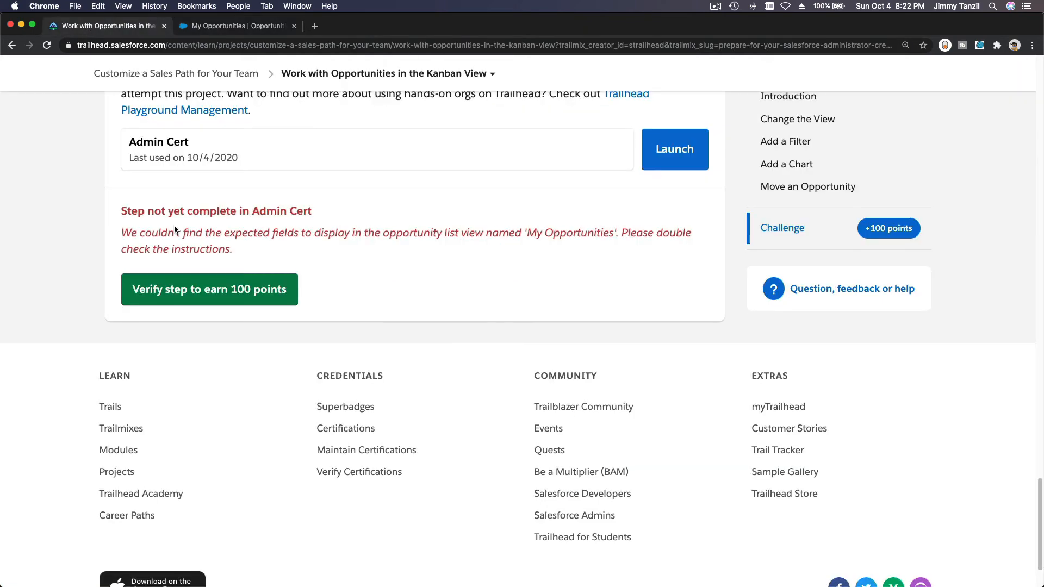
{"action": "scroll", "coordinate": [174, 225], "scroll_direction": "up", "scroll_amount": 10}
{"action": "scroll", "coordinate": [174, 226], "scroll_direction": "up", "scroll_amount": 2}
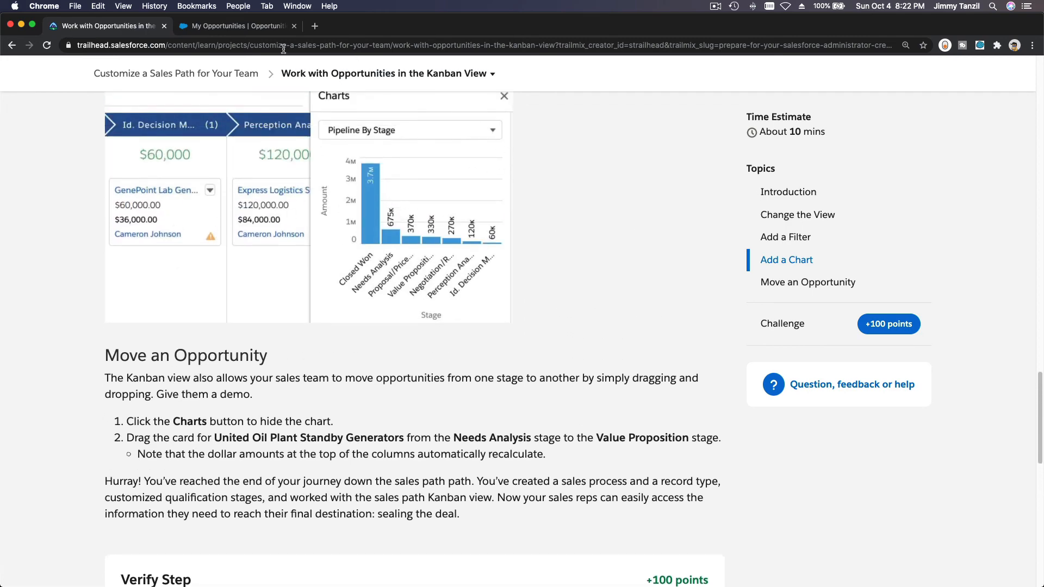
{"action": "left_click", "coordinate": [242, 27]}
{"action": "type", "text": "United"}
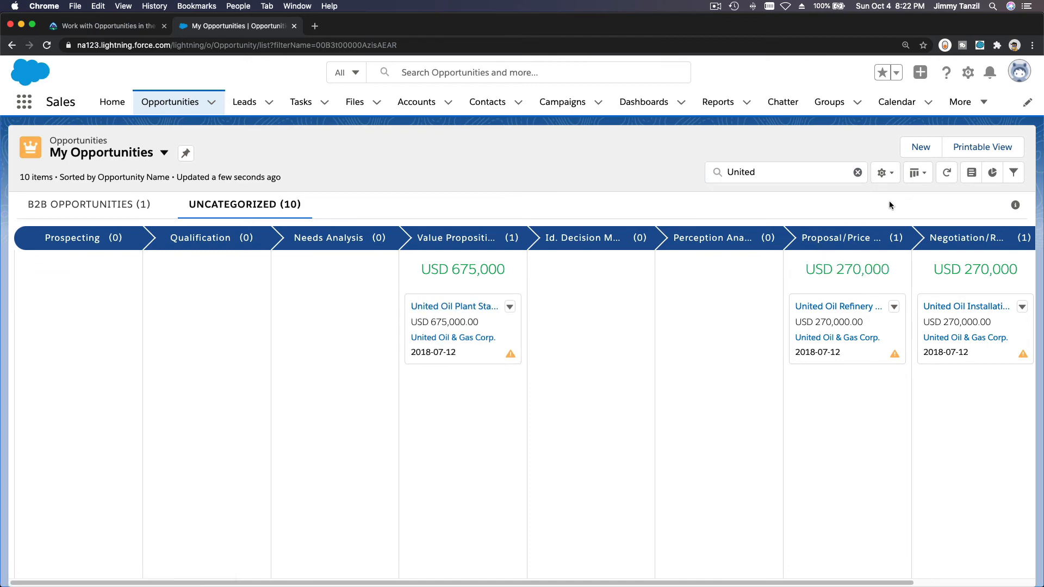
{"action": "left_click", "coordinate": [857, 172]}
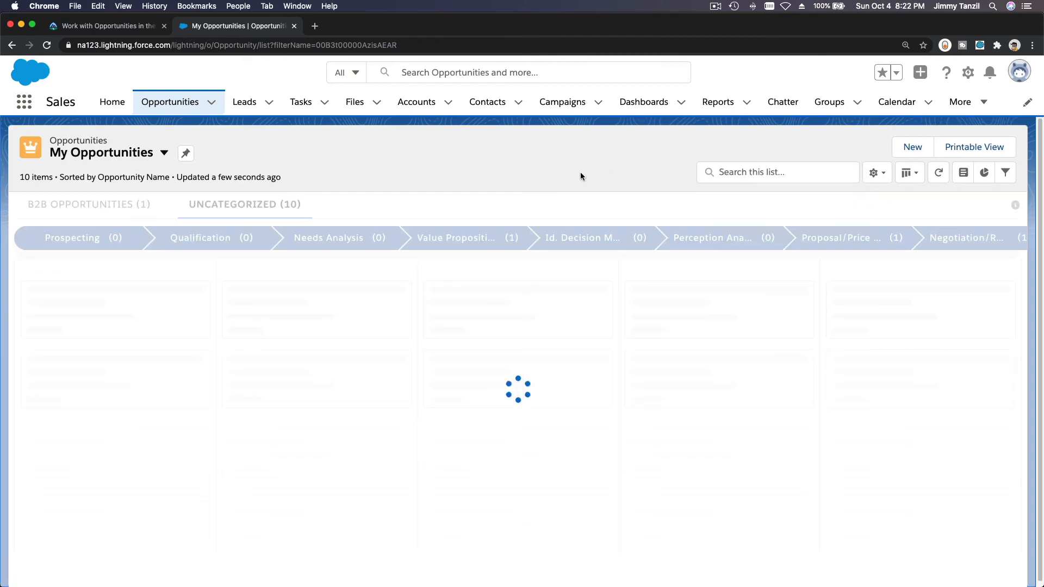
- Return to the Trailhead Kanban unit and verify the step in the Admin Cert playground to earn 100 points
{"action": "left_click", "coordinate": [106, 25]}
{"action": "scroll", "coordinate": [243, 274], "scroll_direction": "down", "scroll_amount": 10}
{"action": "scroll", "coordinate": [243, 277], "scroll_direction": "up", "scroll_amount": 2}
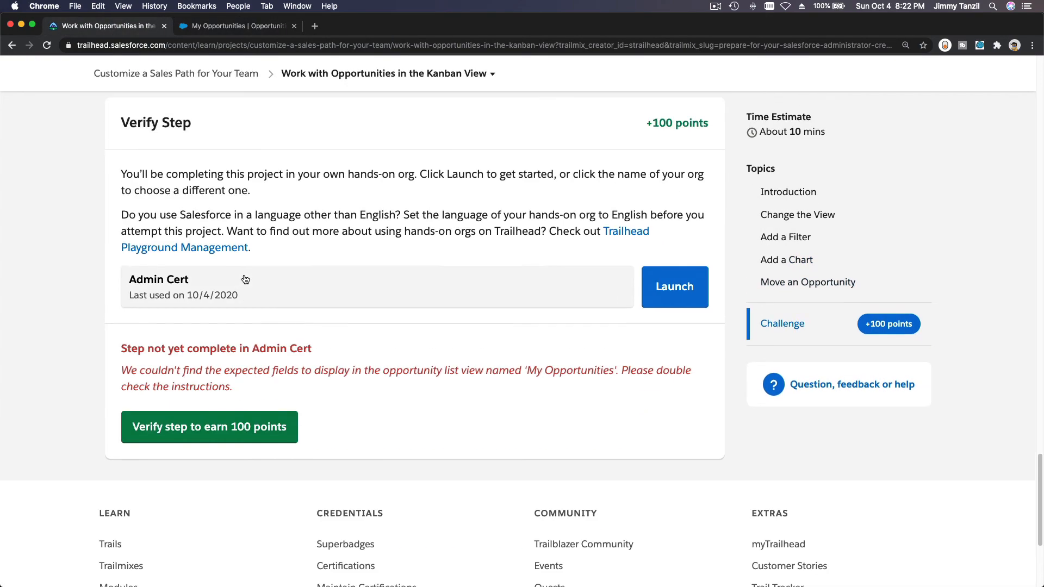
{"action": "left_click", "coordinate": [215, 435]}
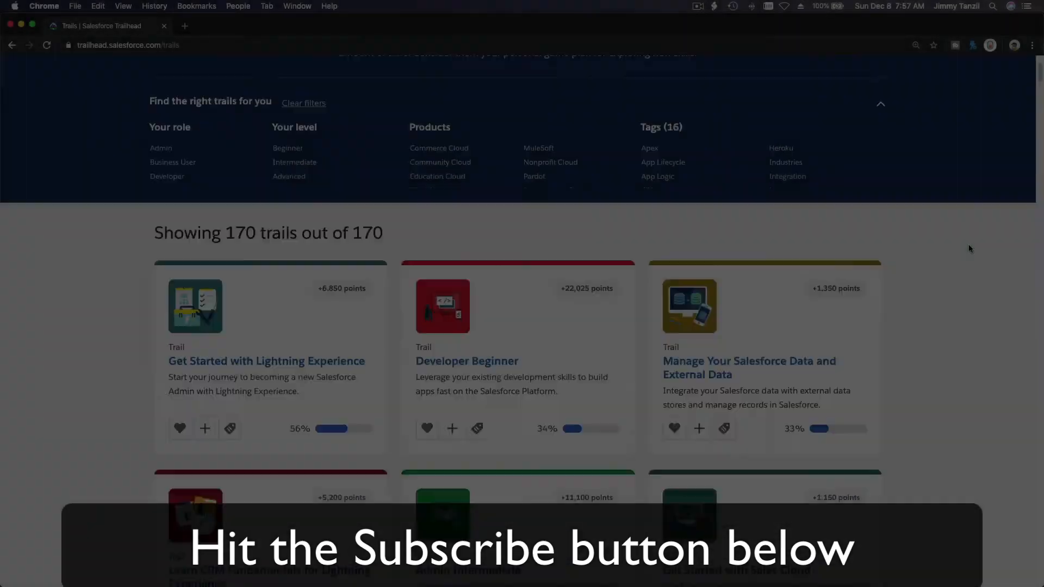
{"action": "scroll", "coordinate": [967, 249], "scroll_direction": "down", "scroll_amount": 20}
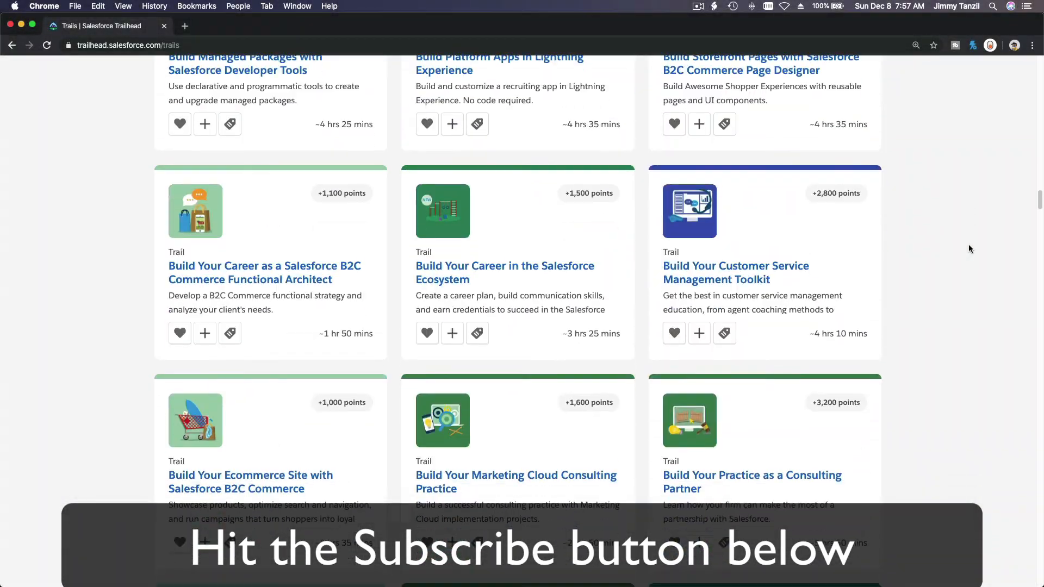
{"action": "scroll", "coordinate": [968, 248], "scroll_direction": "down", "scroll_amount": 15}
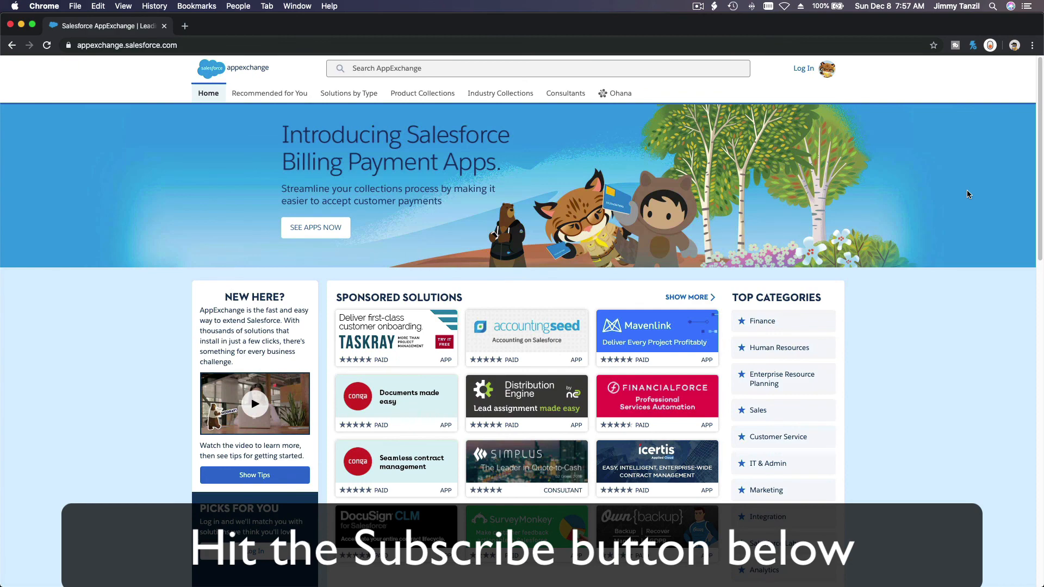
{"action": "scroll", "coordinate": [967, 194], "scroll_direction": "down", "scroll_amount": 10}
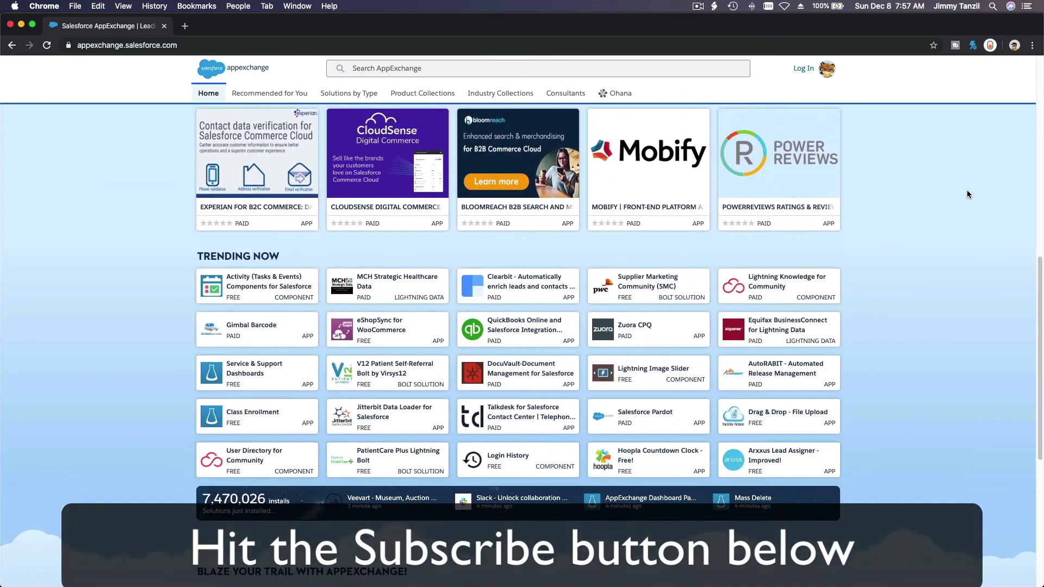